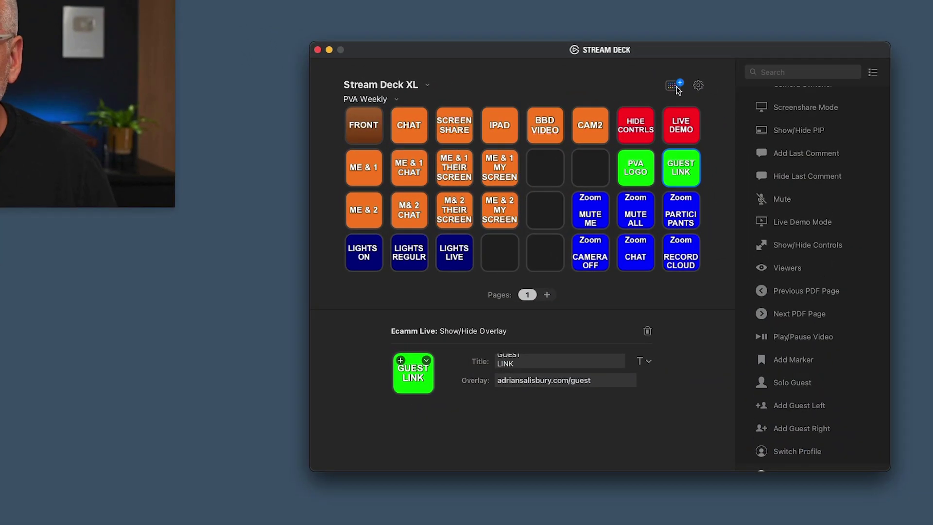
- Open the Stream Deck Store and search the plugins for "ecamm"
click(677, 88)
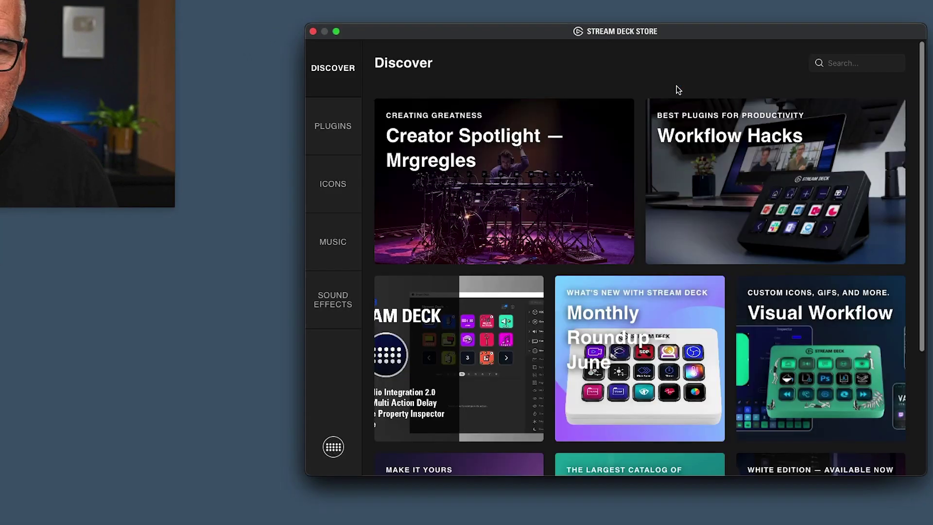
click(334, 127)
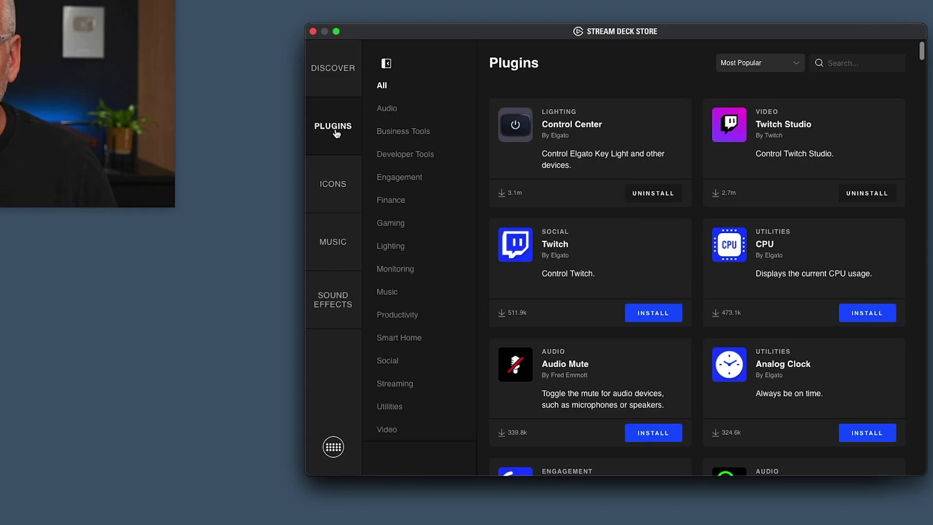
click(851, 62)
text(ecamm)
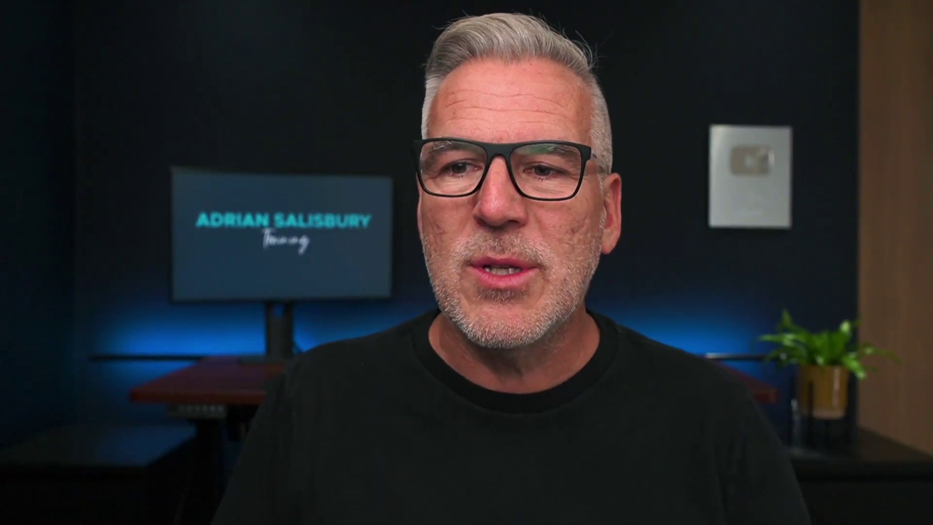
- Switch to the Ecamm Live copy profile and look through the Zoom, Philips Hue and System action groups
click(229, 74)
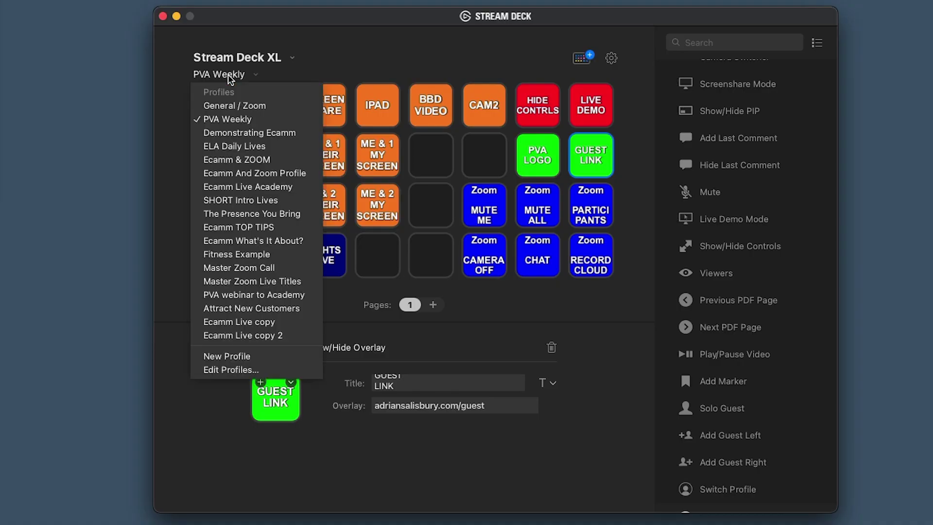
click(249, 323)
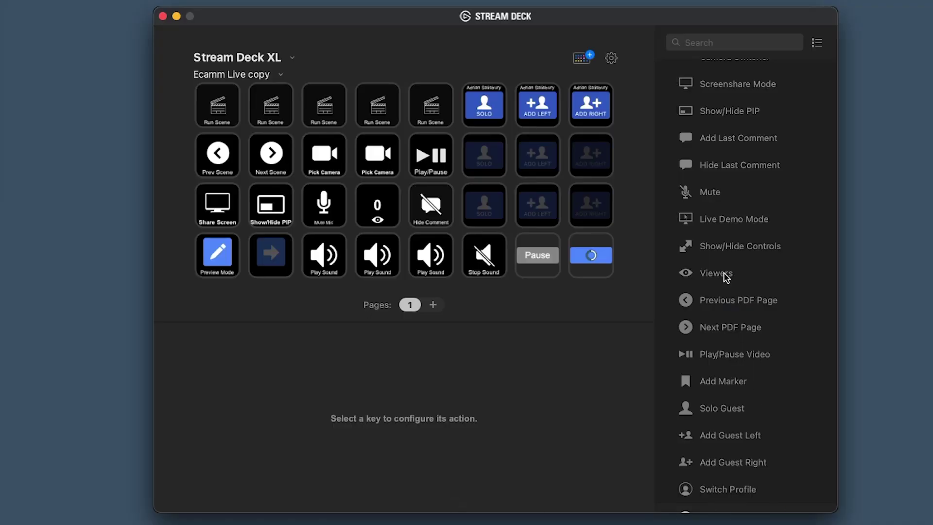
scroll(726, 277, up, 15)
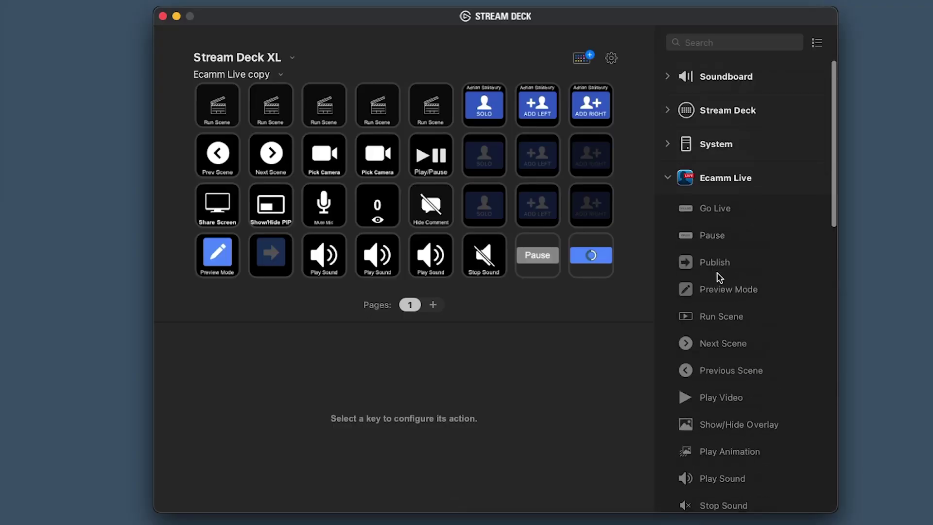
click(669, 179)
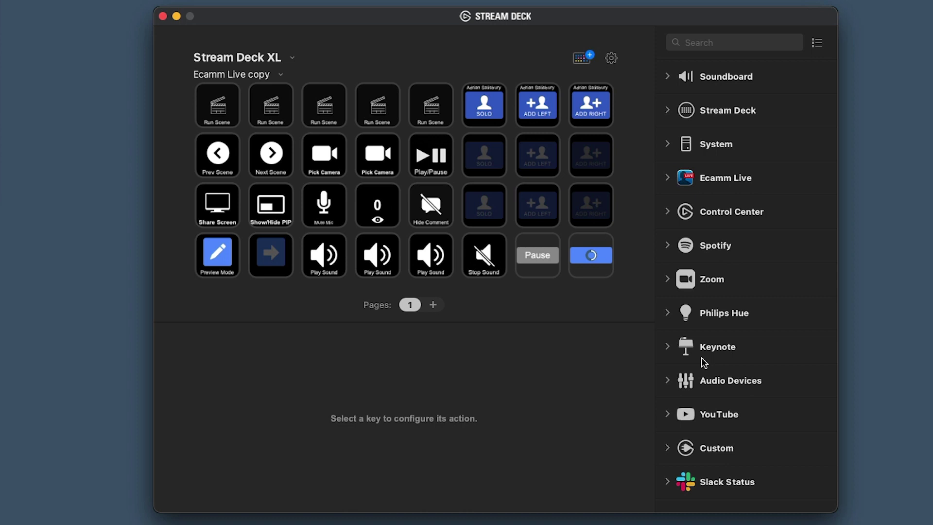
click(669, 280)
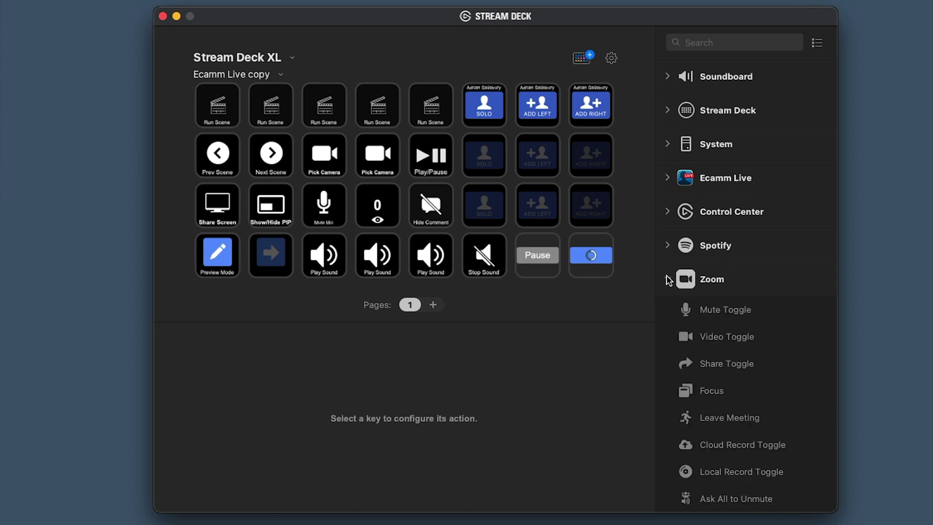
click(670, 280)
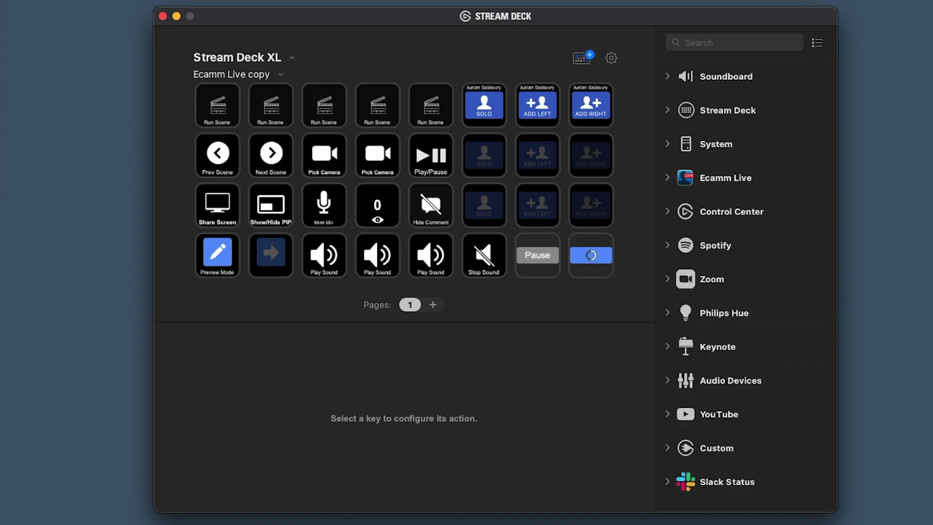
click(669, 314)
click(671, 315)
click(672, 145)
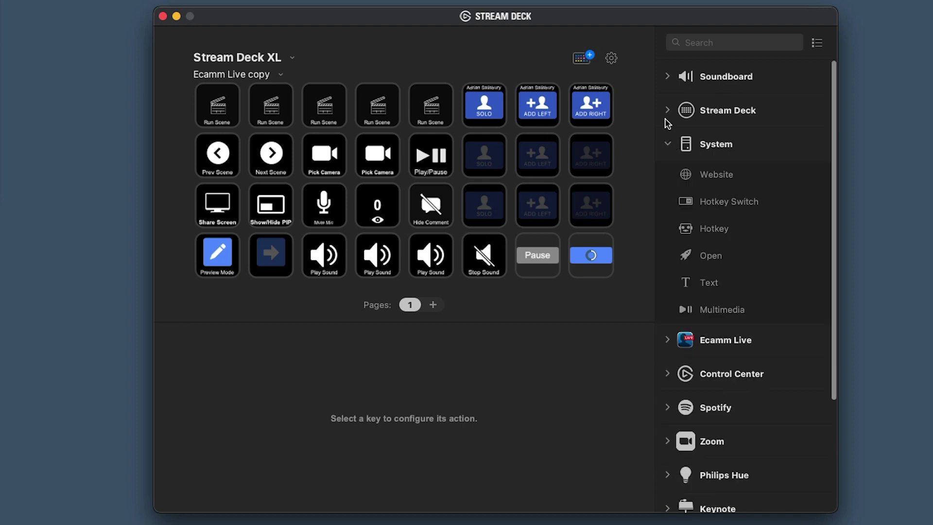
click(669, 146)
- Expand the Ecamm Live action group and examine the actions it offers
click(669, 179)
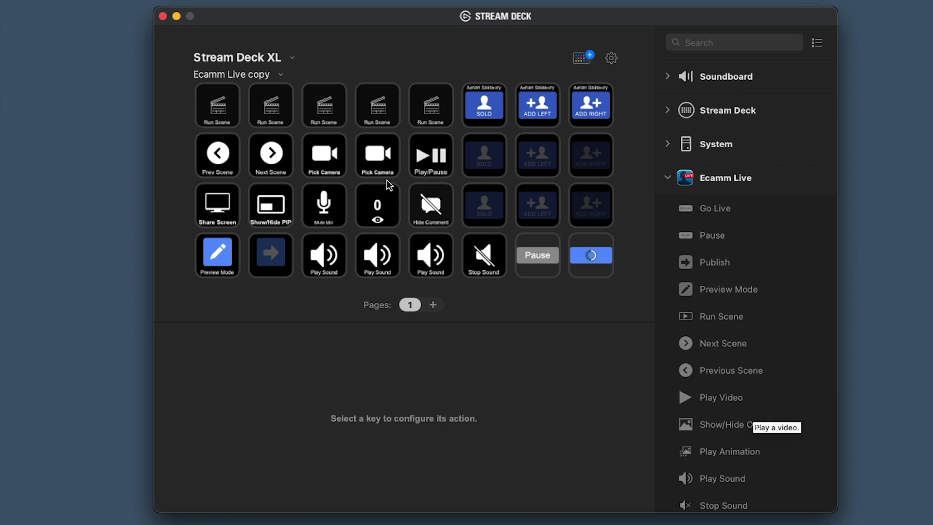
scroll(721, 410, down, 10)
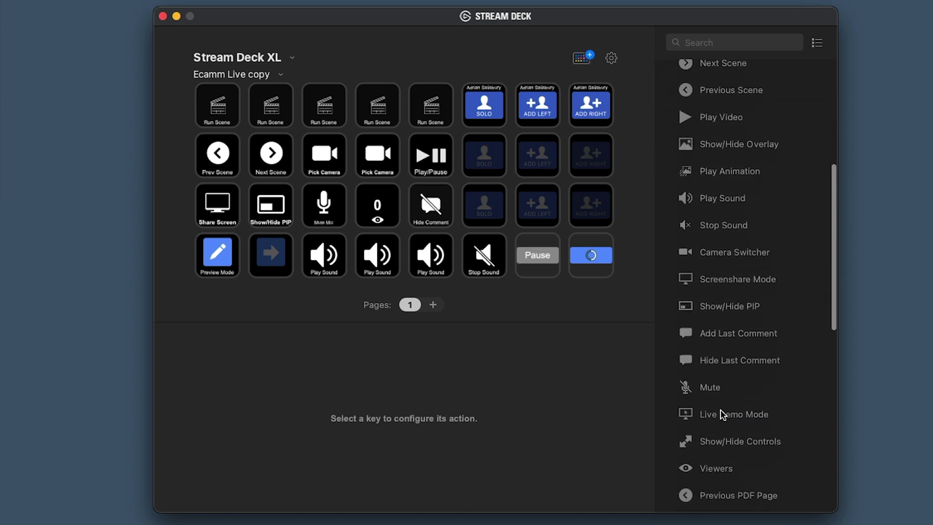
scroll(720, 411, up, 10)
scroll(720, 411, down, 5)
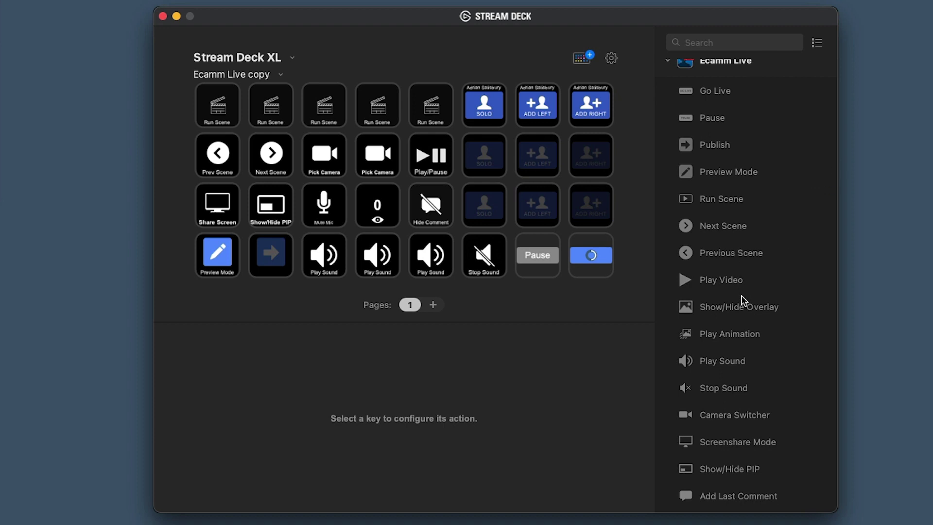
scroll(742, 300, down, 5)
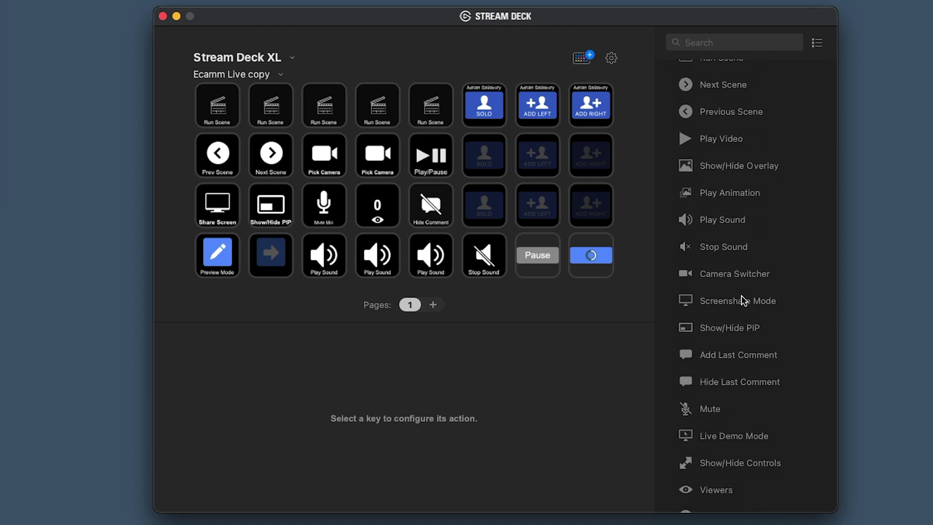
scroll(742, 300, down, 10)
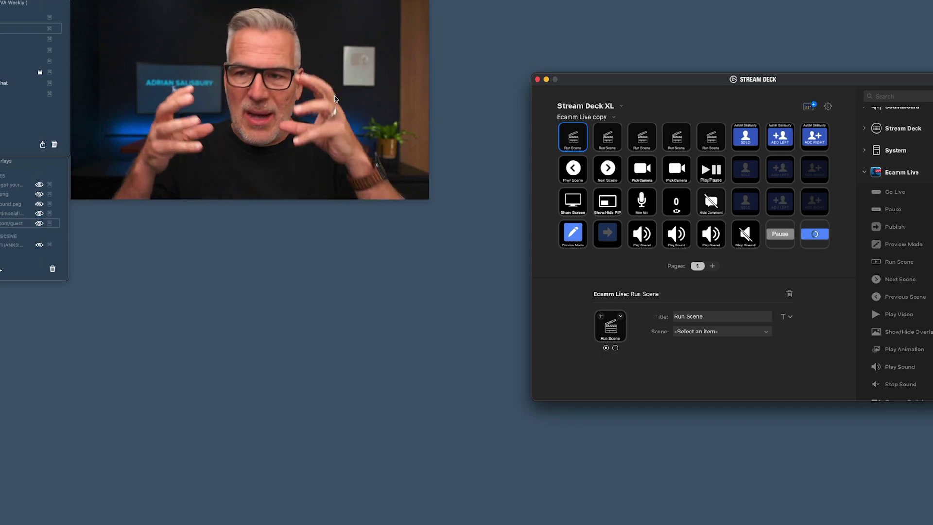
- Switch the Stream Deck XL to the PVA Weekly profile
click(614, 117)
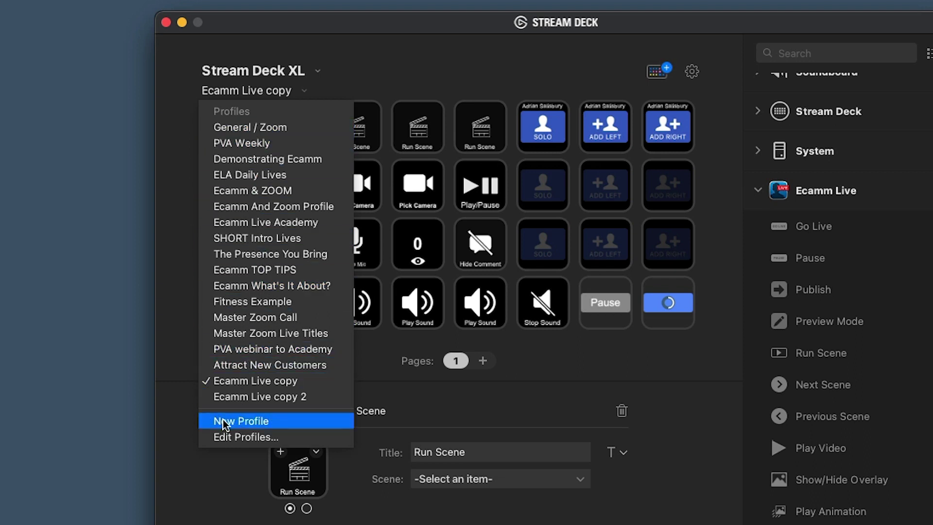
click(411, 62)
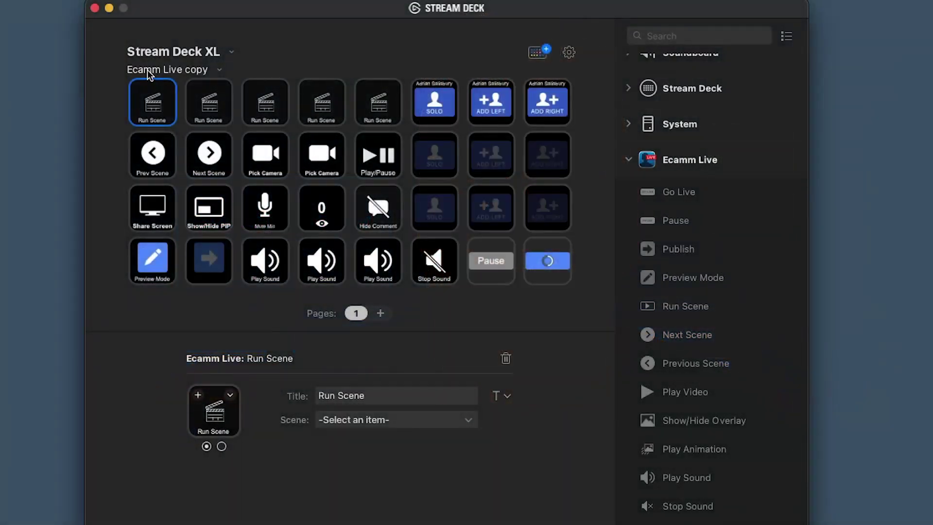
click(188, 69)
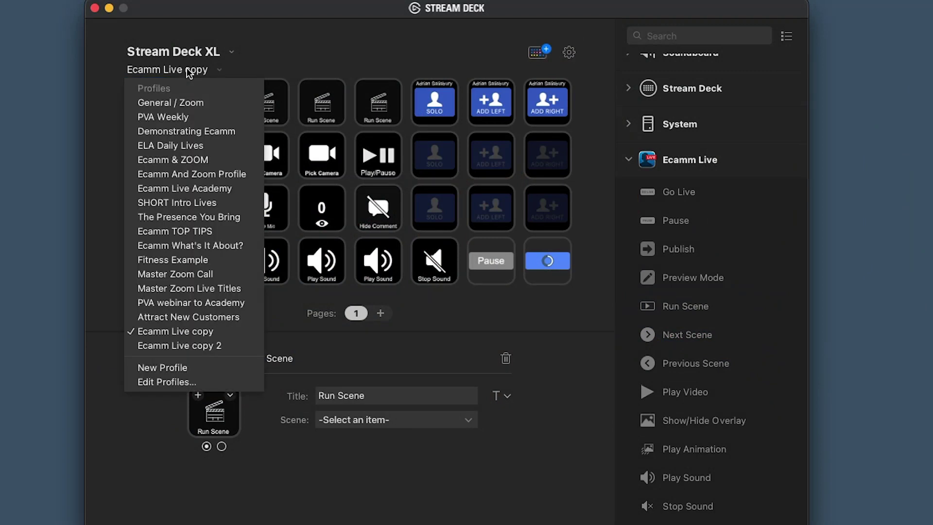
click(161, 118)
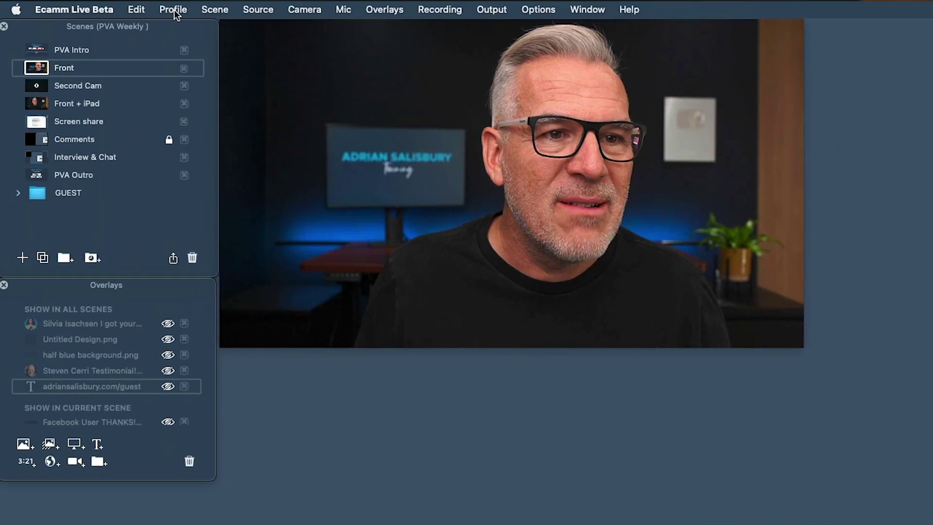
- Check the profiles in Ecamm Live Beta and view the FRONT key's settings in Stream Deck
click(173, 9)
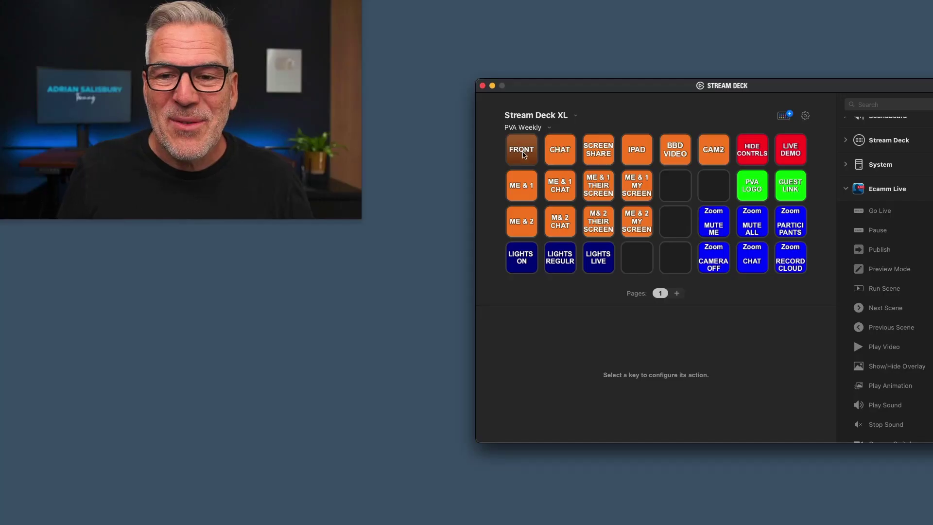
click(524, 155)
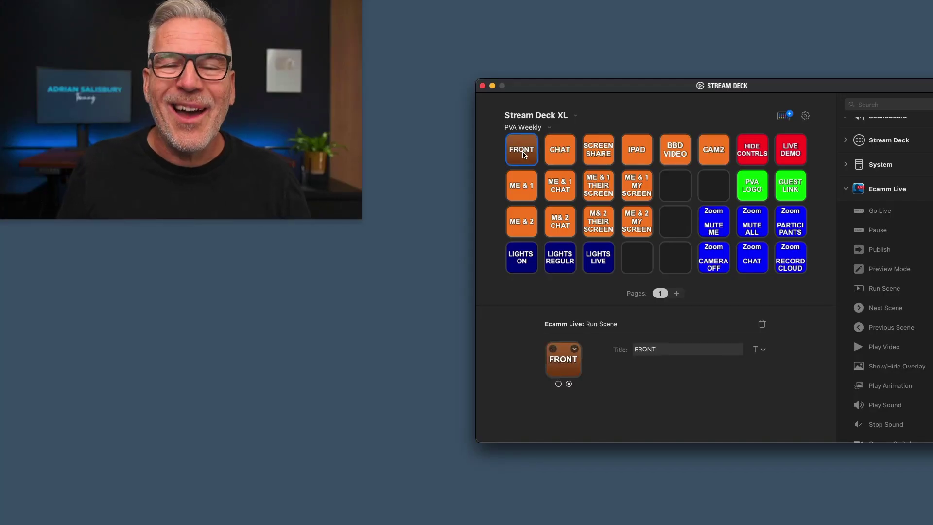
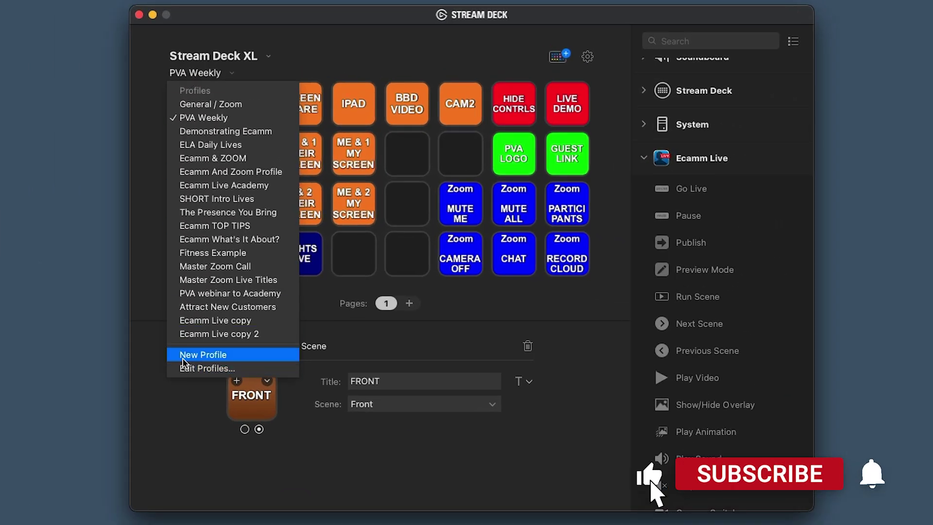
- Create a new Stream Deck XL profile and rename it as Demo StreamDeck
click(184, 362)
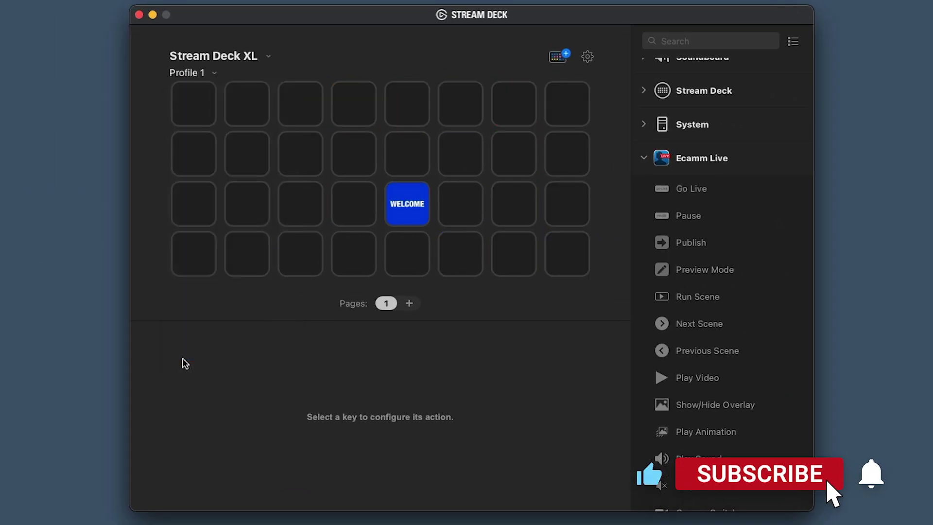
click(193, 74)
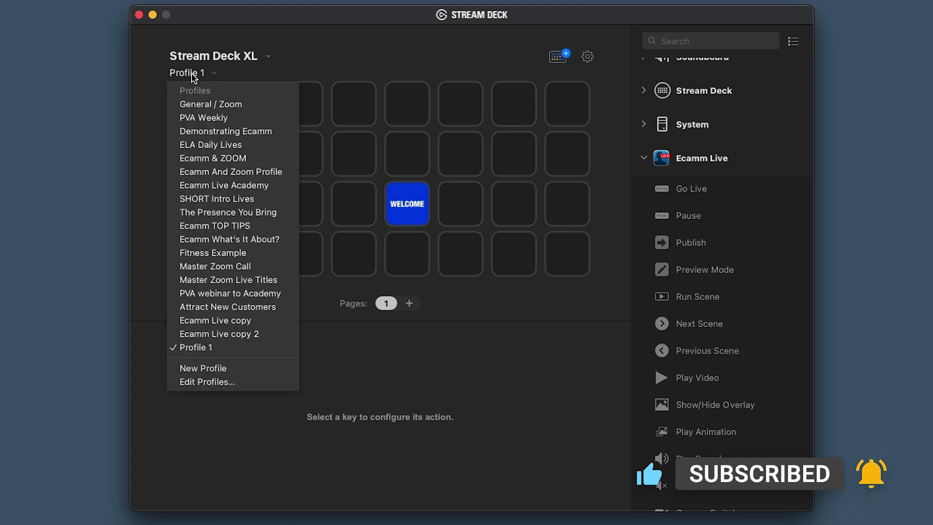
click(208, 383)
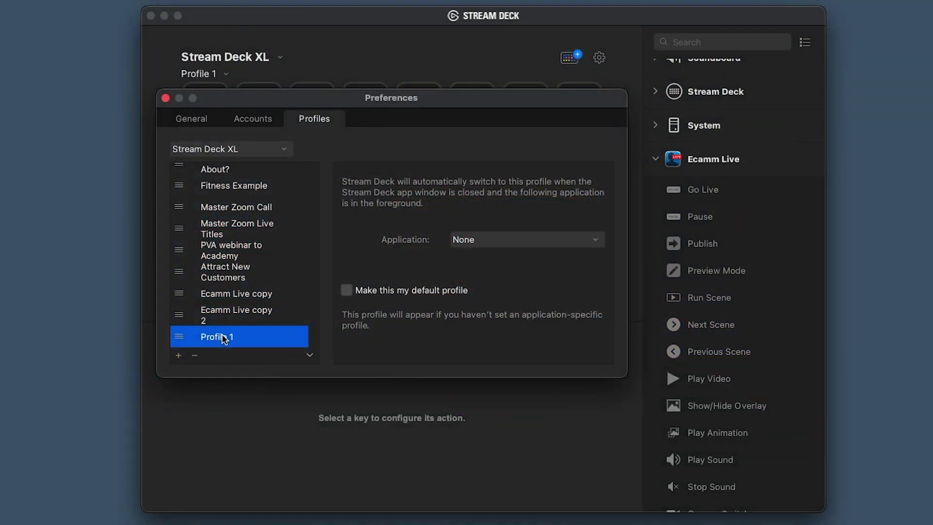
double_click(223, 339)
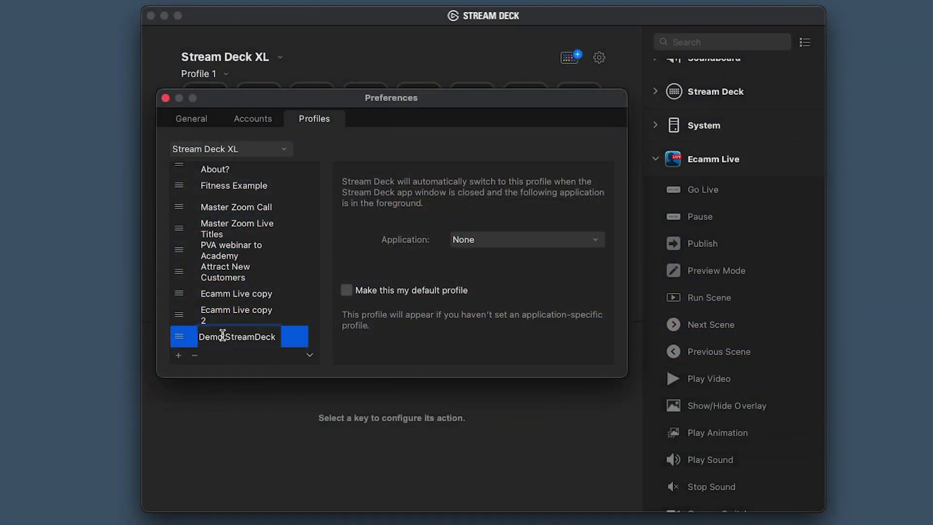
key(Return)
key(super+w)
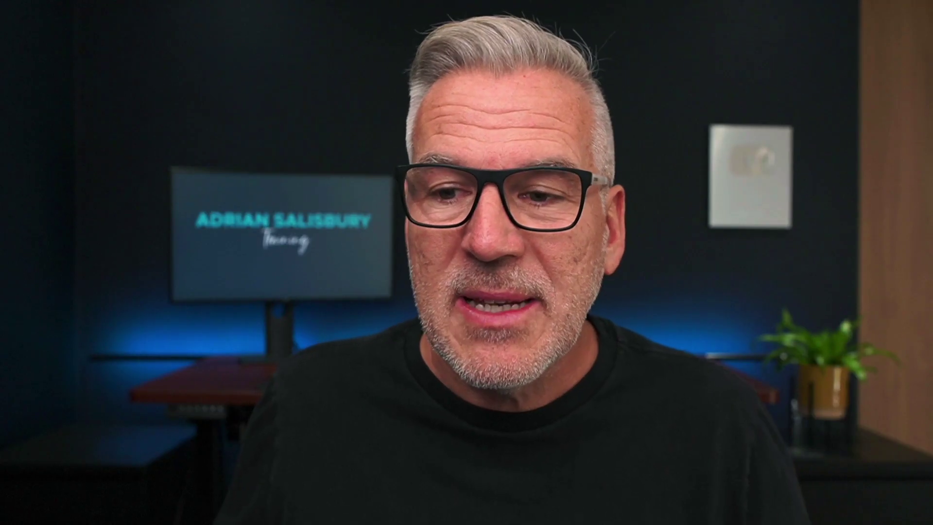
- Delete the WELCOME key from the Demo StreamDeck profile
click(417, 210)
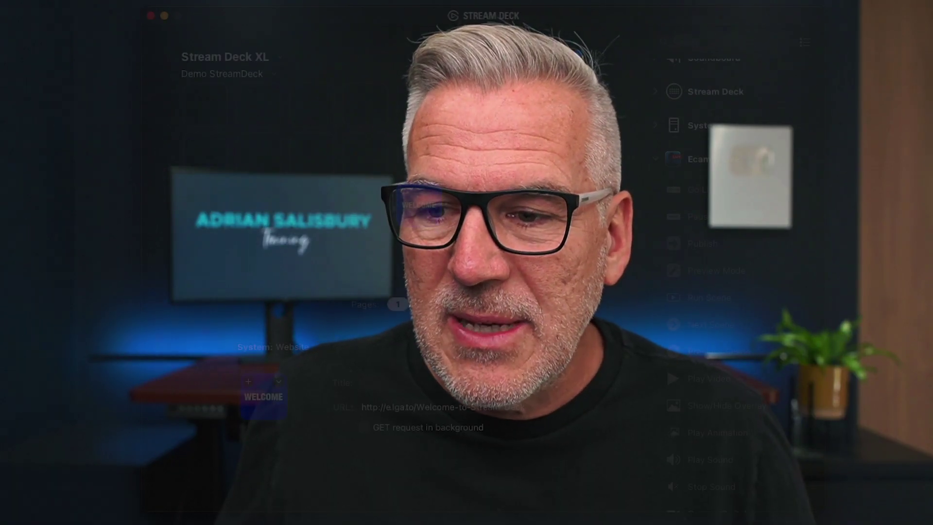
key(Delete)
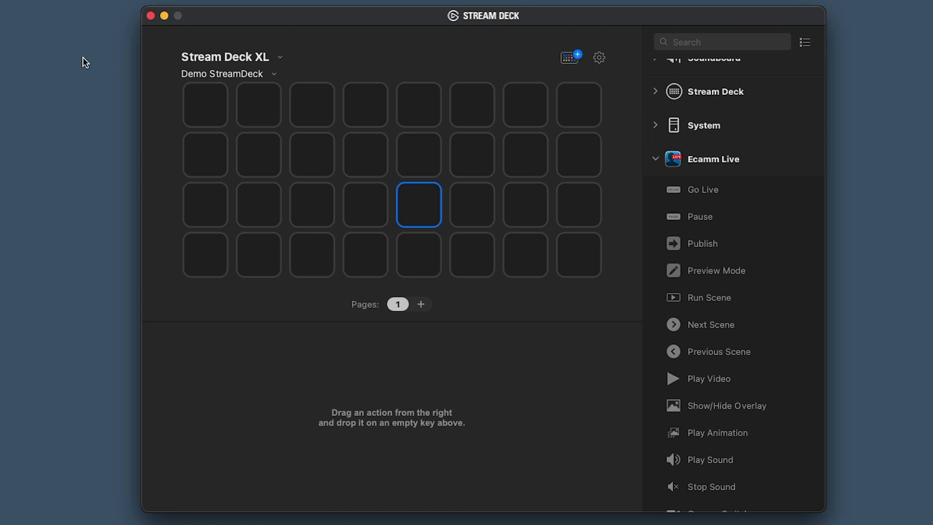
- Assign Ecamm Live's Run Scene action to the first key of the top row and set its scene to Front
click(206, 110)
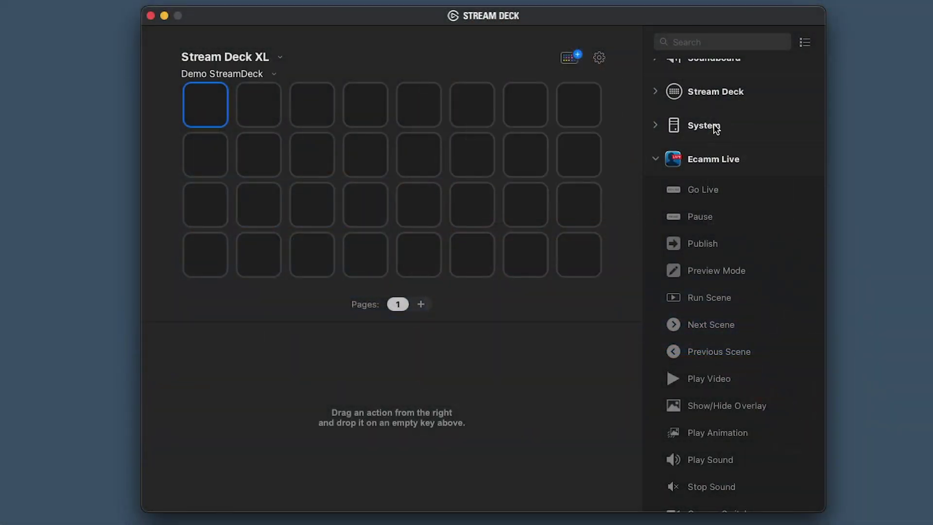
scroll(720, 335, down, 3)
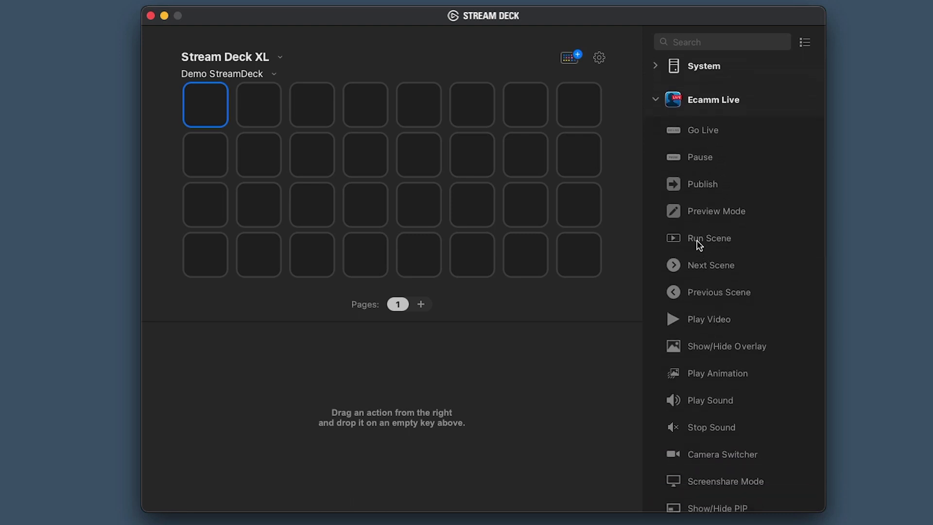
drag(700, 244, 211, 117)
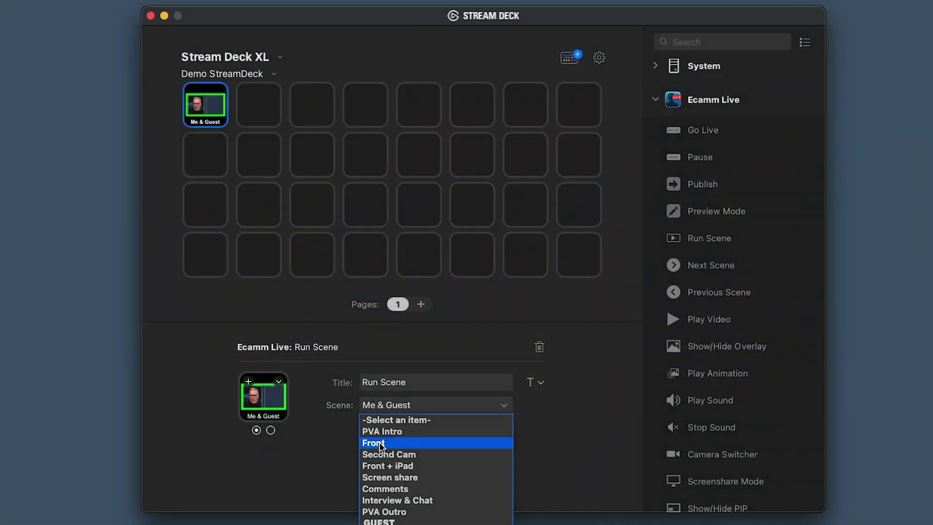
click(379, 441)
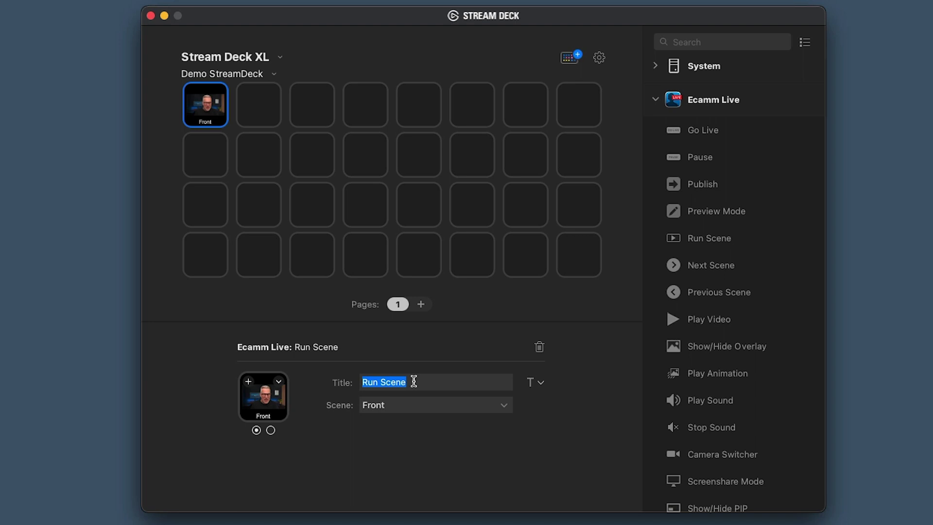
- Title the Front scene key FRONT and format the title as bold, vertically centred, 16 pt text
text(FRONT)
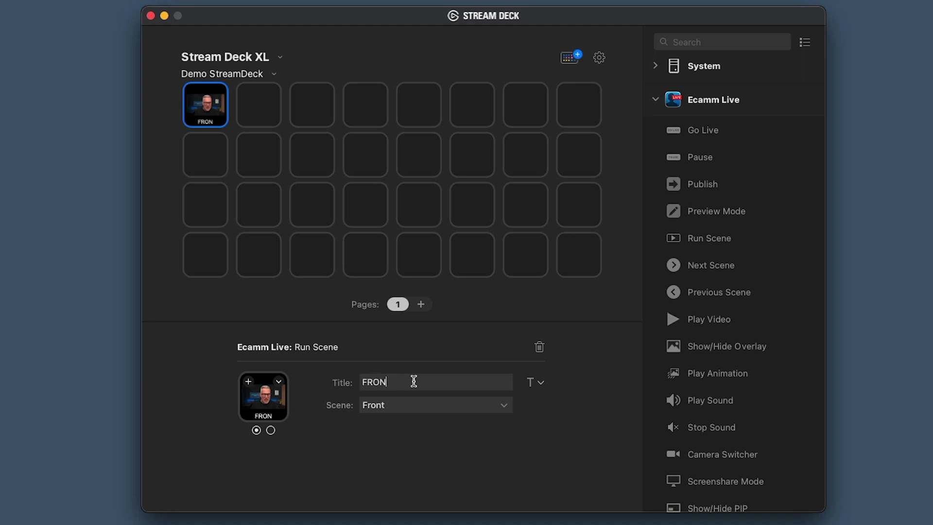
click(536, 384)
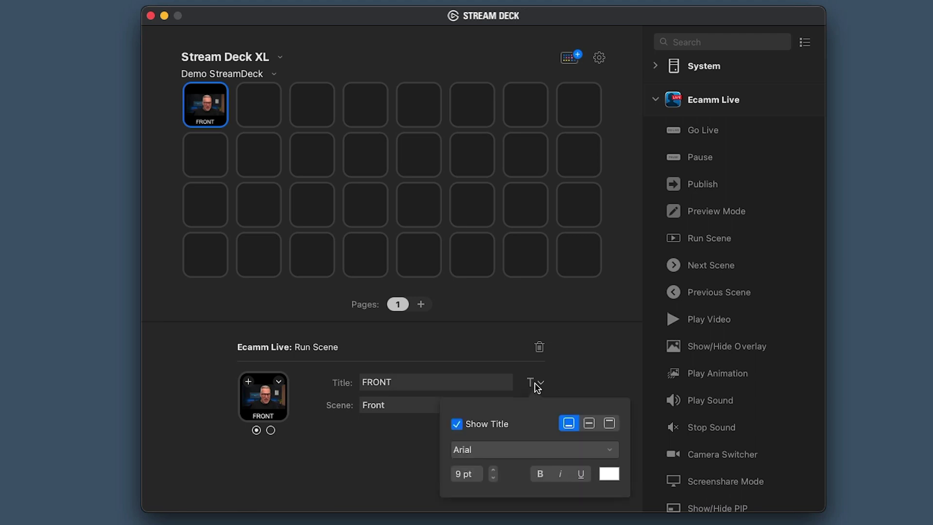
click(589, 424)
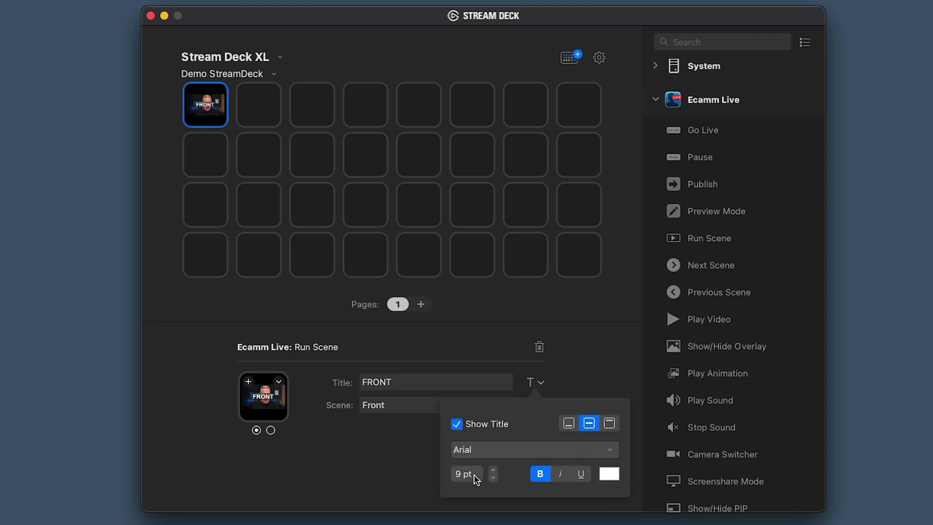
click(492, 469)
click(492, 470)
click(492, 470)
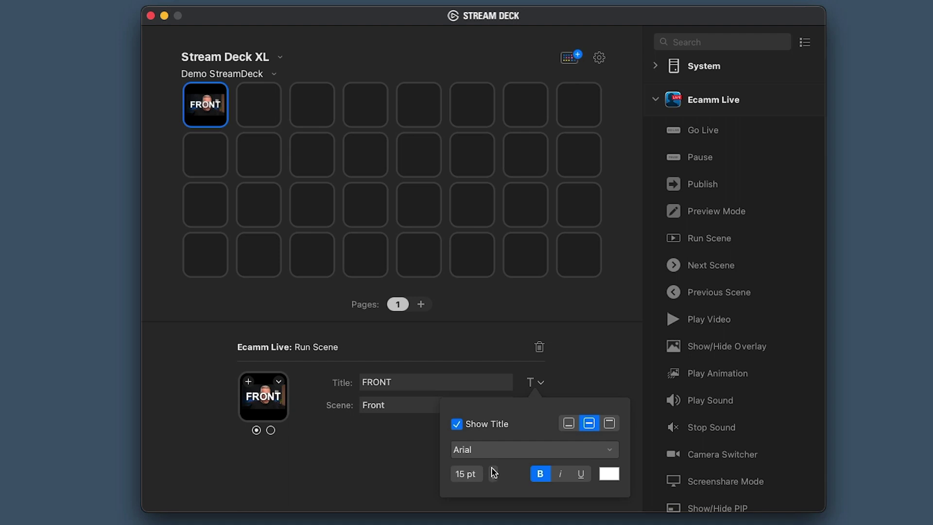
click(492, 470)
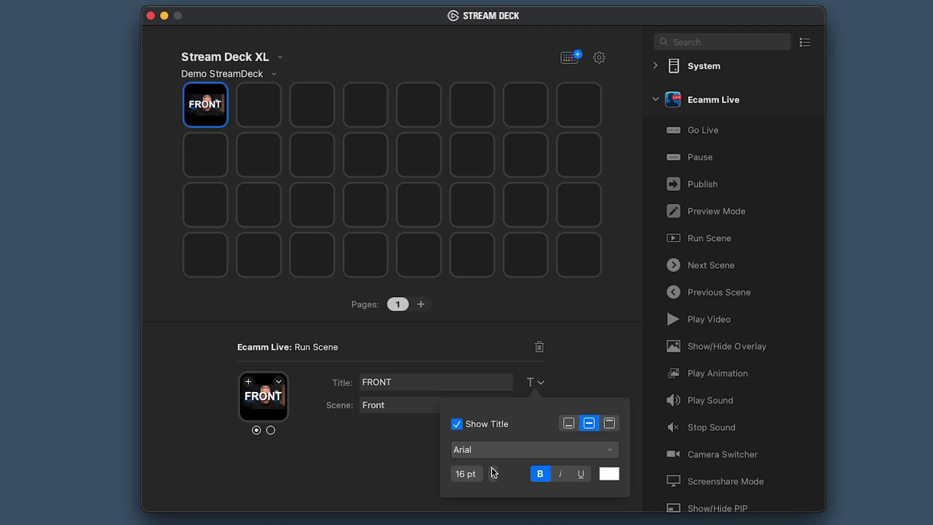
click(377, 481)
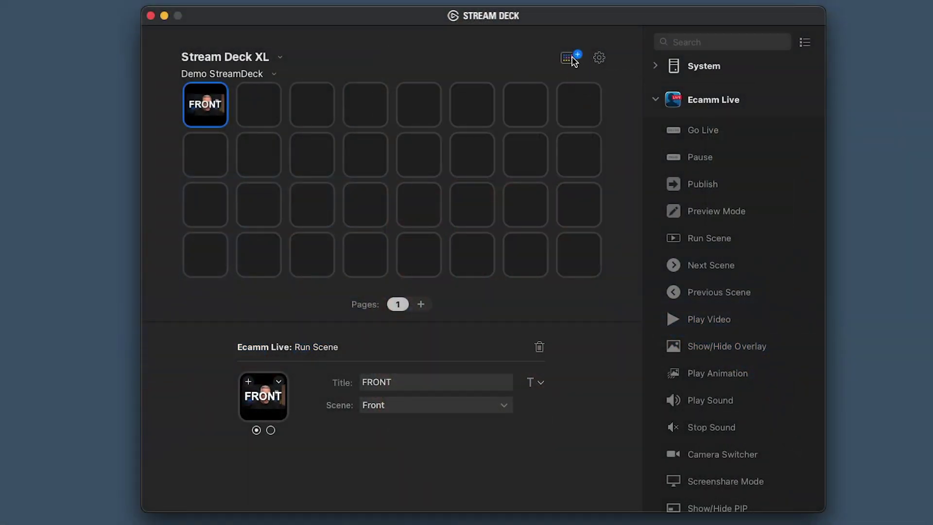
- Browse the General icon packs in the Stream Deck store and search for "colour" to examine the Simple Bright Colours pack
click(571, 58)
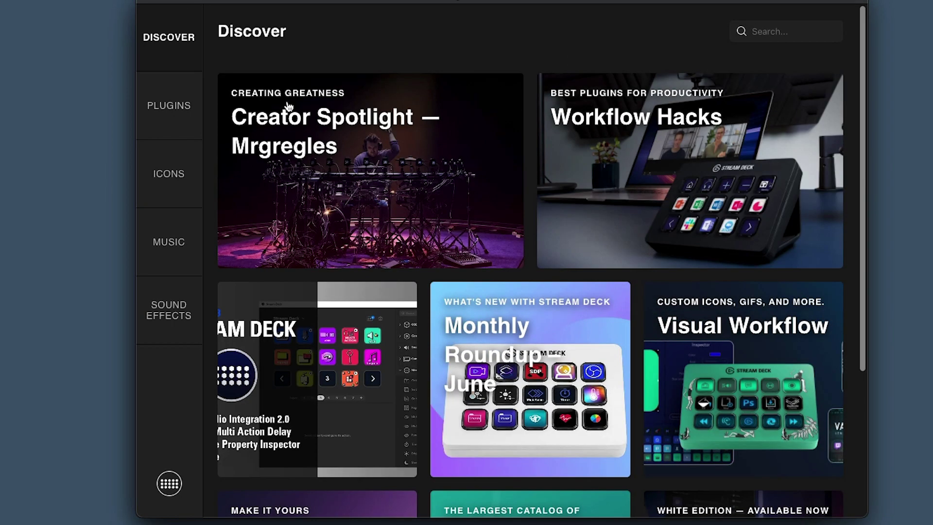
click(171, 176)
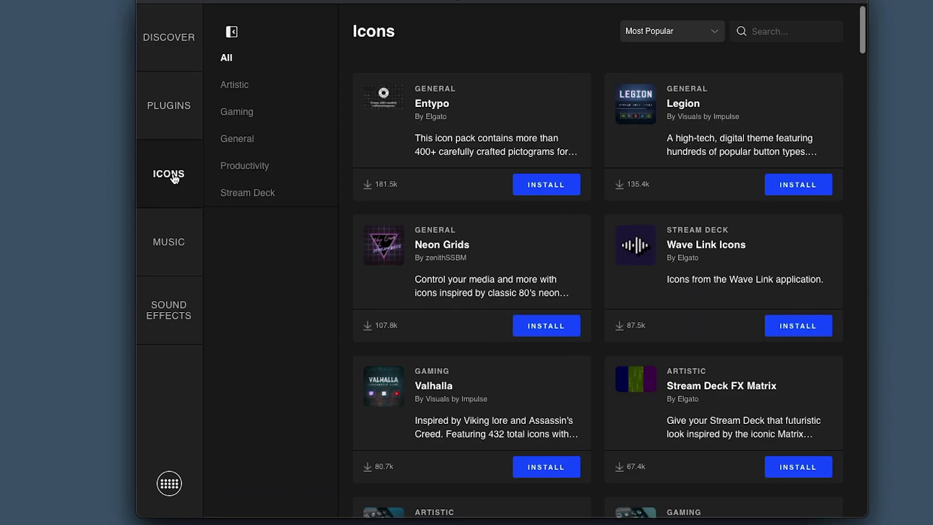
click(232, 144)
scroll(734, 234, down, 20)
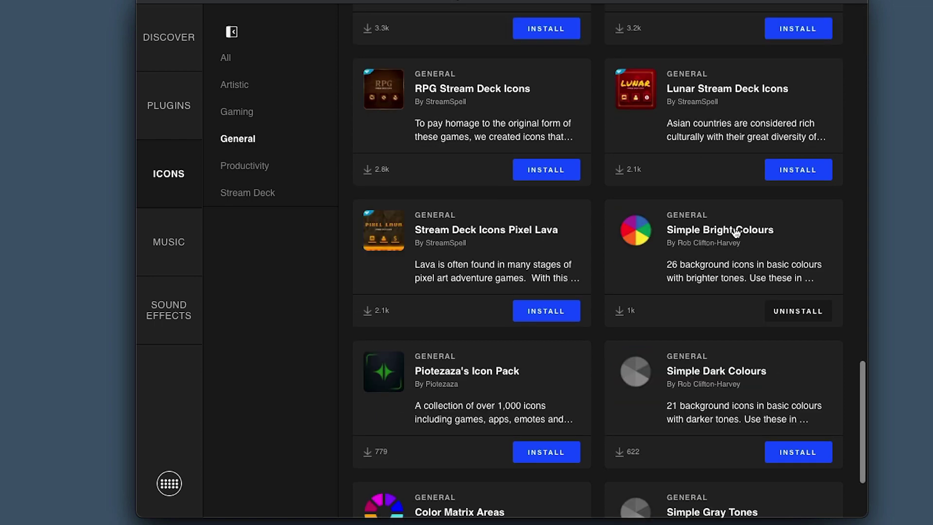
scroll(724, 141, up, 20)
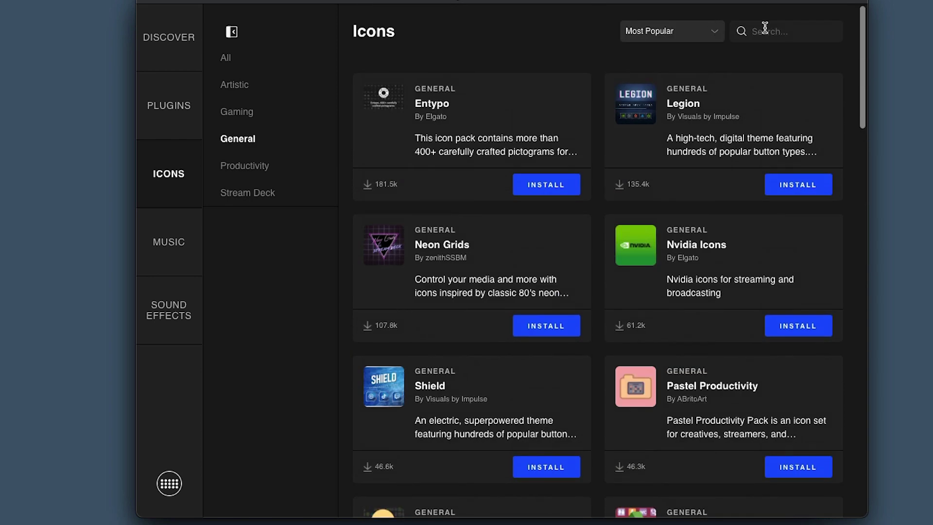
click(765, 27)
text(colour)
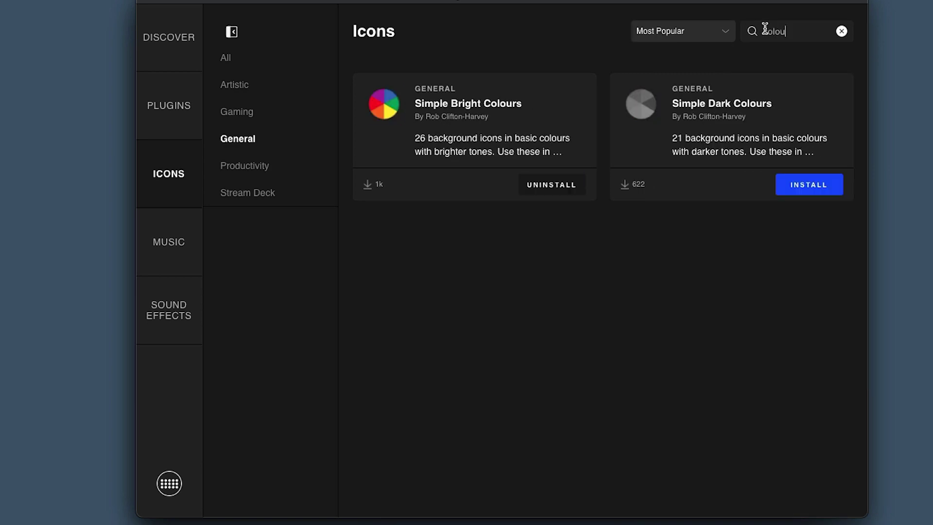
click(479, 108)
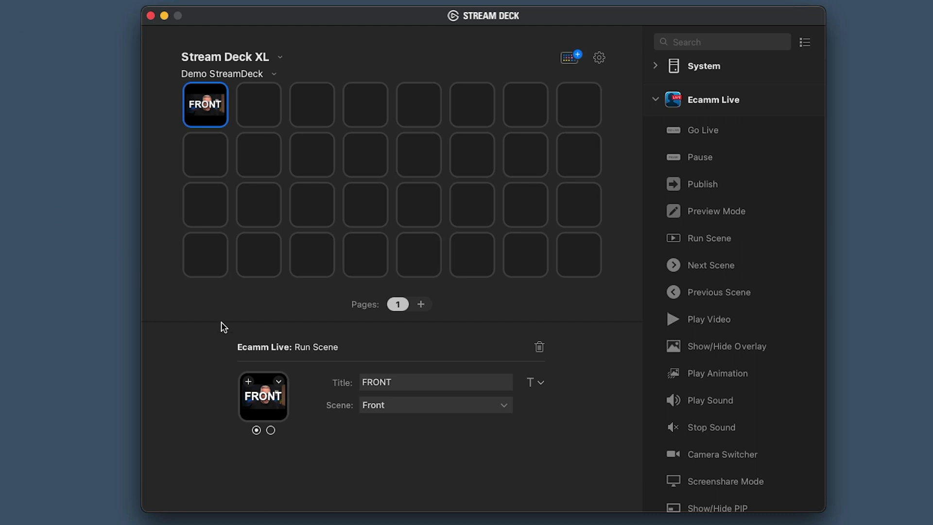
- Apply the bright red icon from the icon library's Simple Bright Colours set to the FRONT key
click(279, 383)
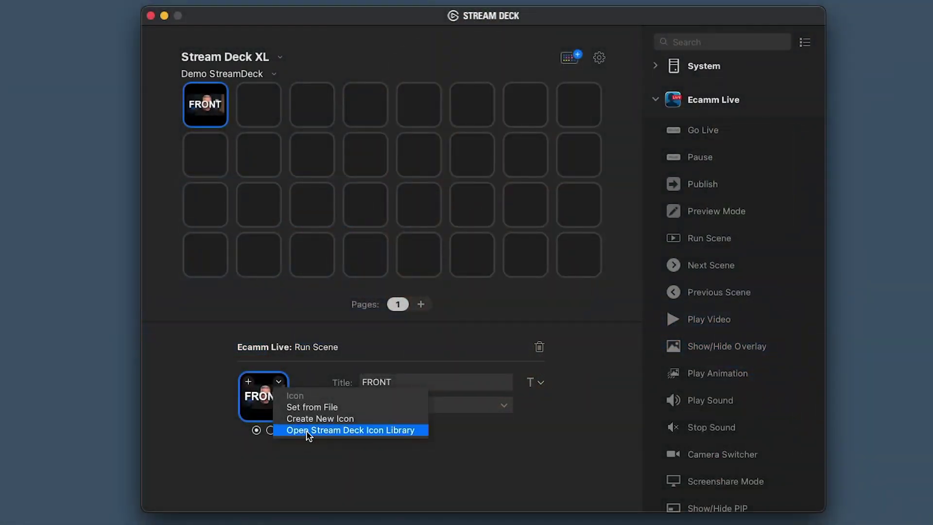
click(306, 430)
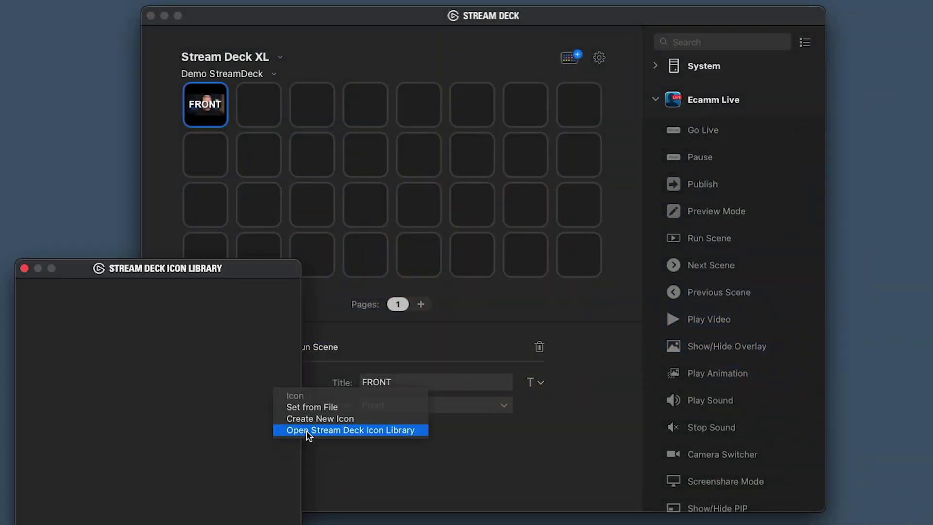
drag(246, 271, 62, 270)
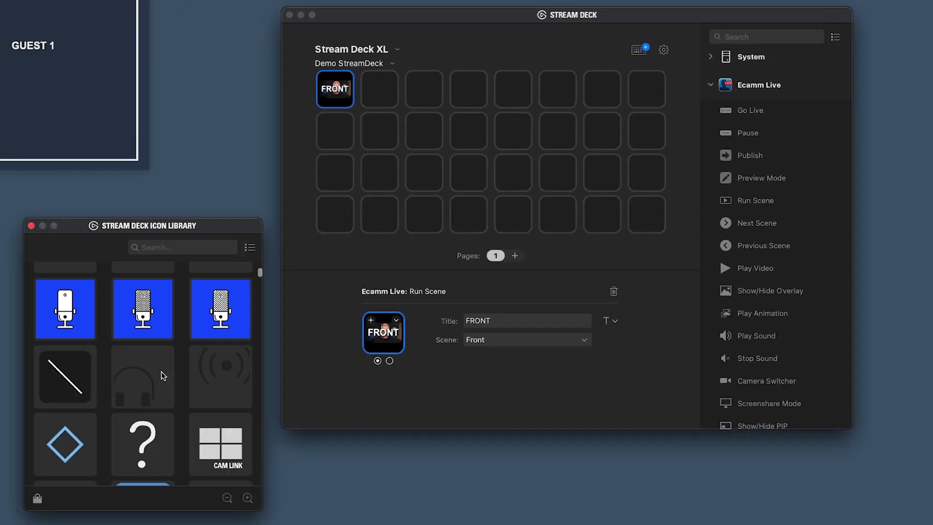
scroll(163, 376, down, 5)
scroll(163, 376, down, 10)
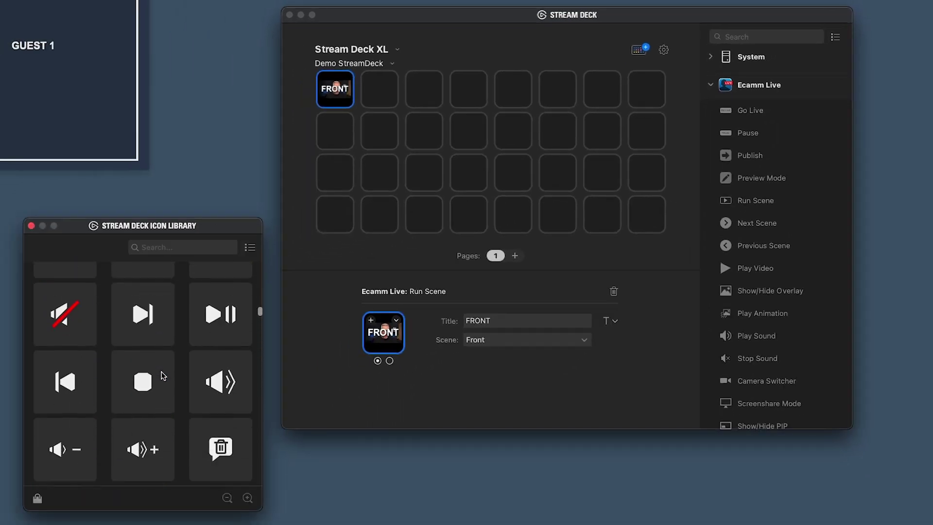
scroll(162, 375, down, 5)
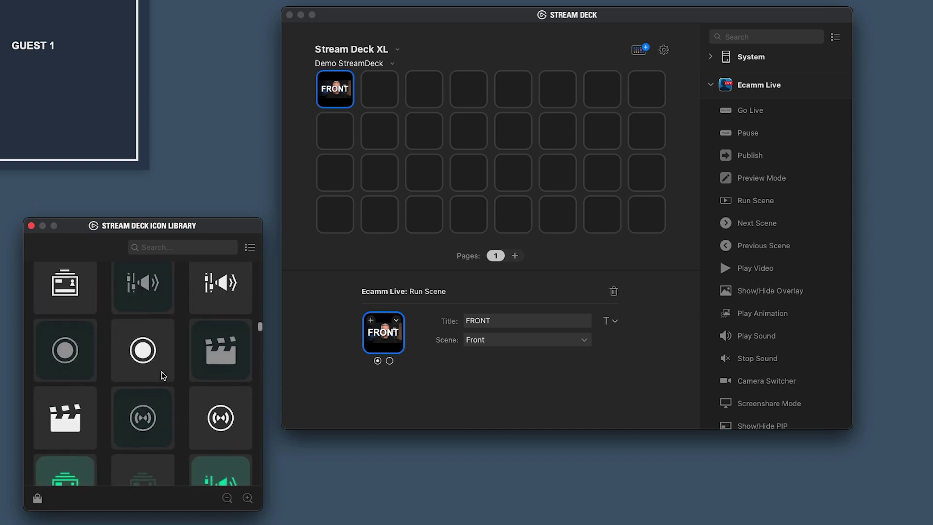
scroll(163, 376, up, 20)
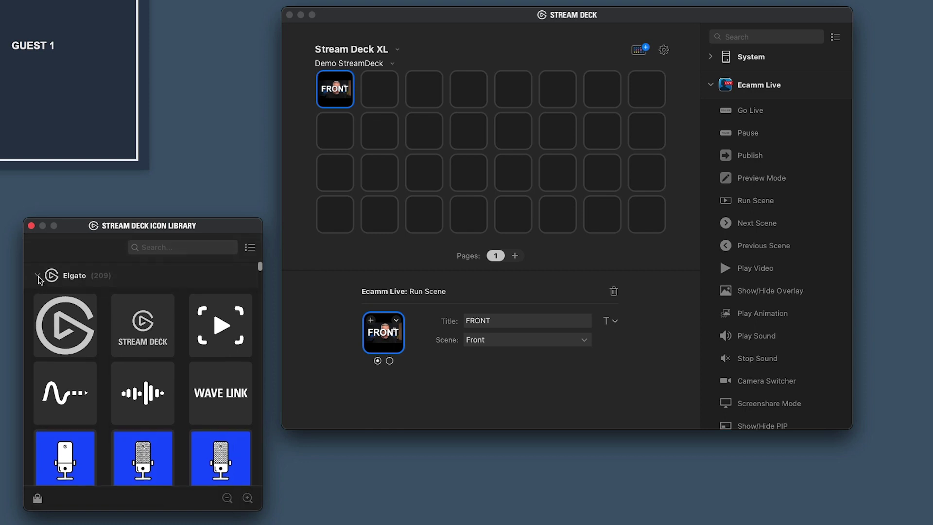
click(39, 276)
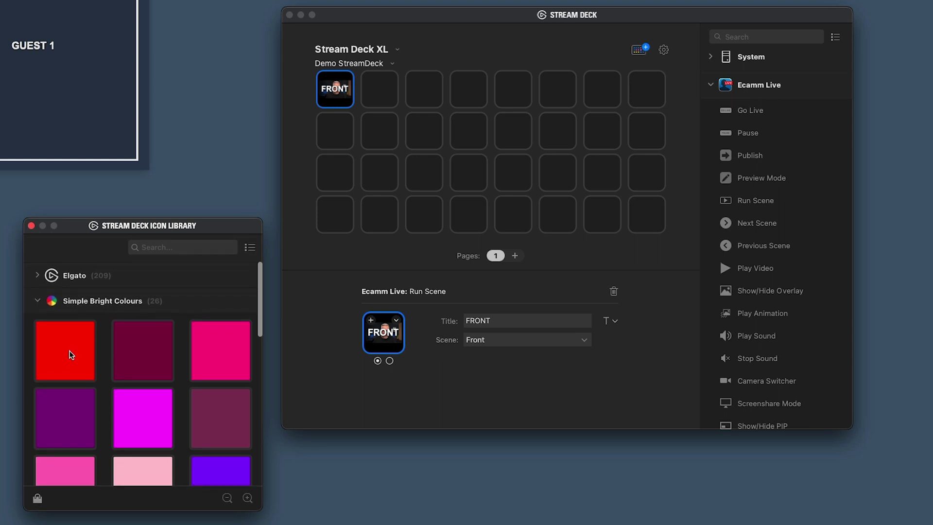
drag(61, 353, 376, 336)
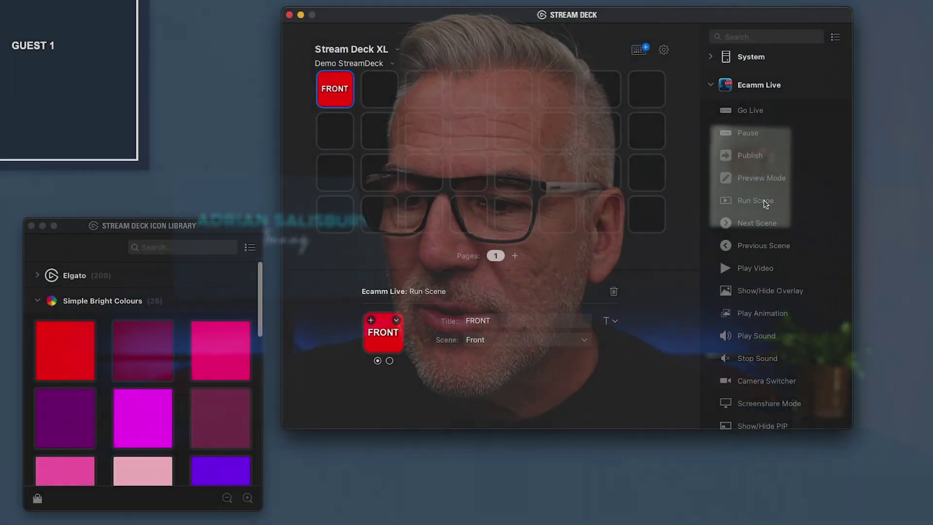
drag(766, 204, 593, 141)
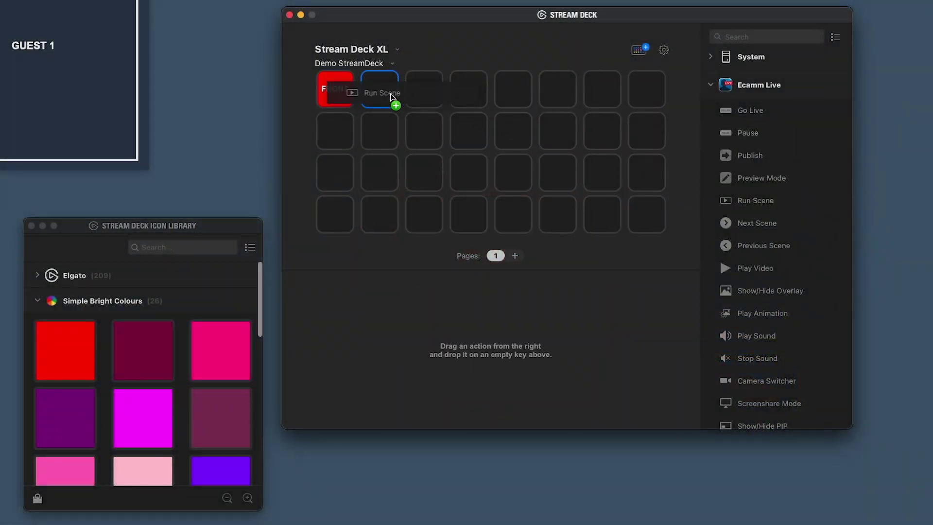
drag(392, 97, 388, 96)
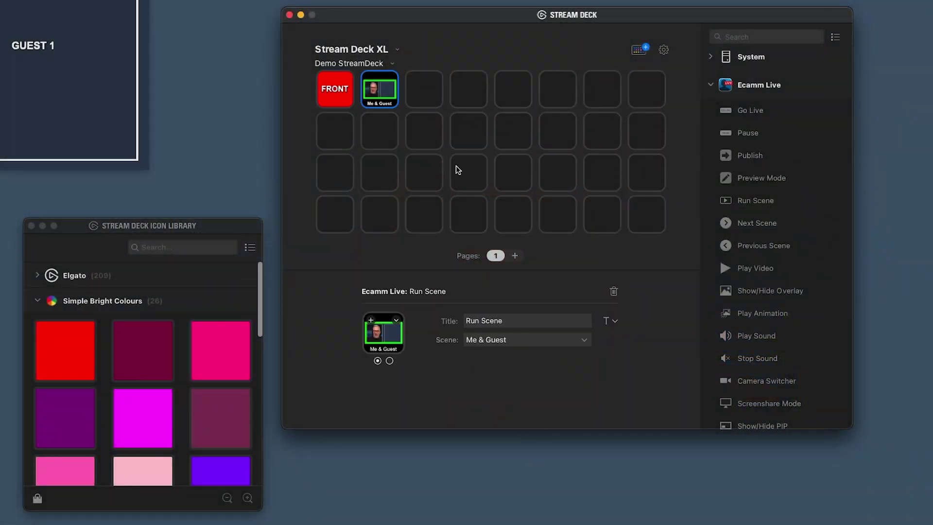
click(614, 293)
- Copy the FRONT key to the second key of the top row, title it CAM 2 and set its scene to Second Cam
click(333, 105)
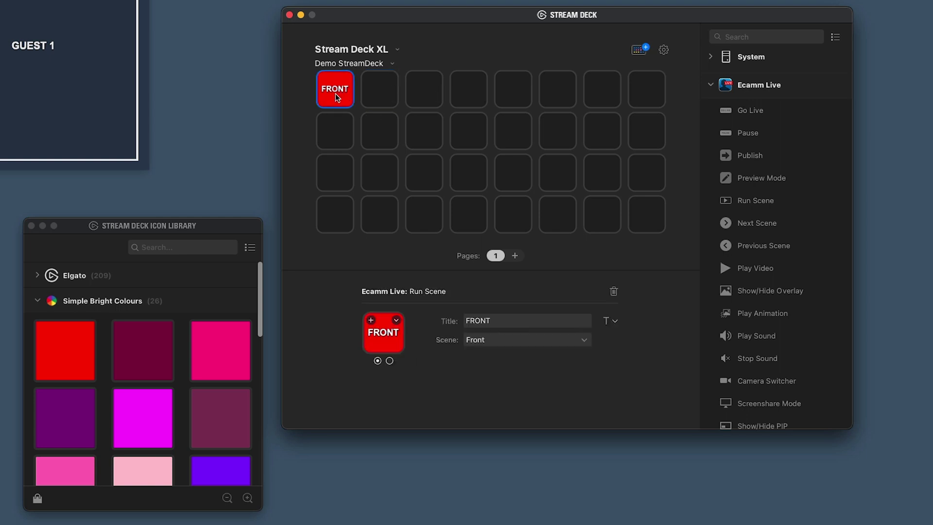
click(372, 94)
key(super+v)
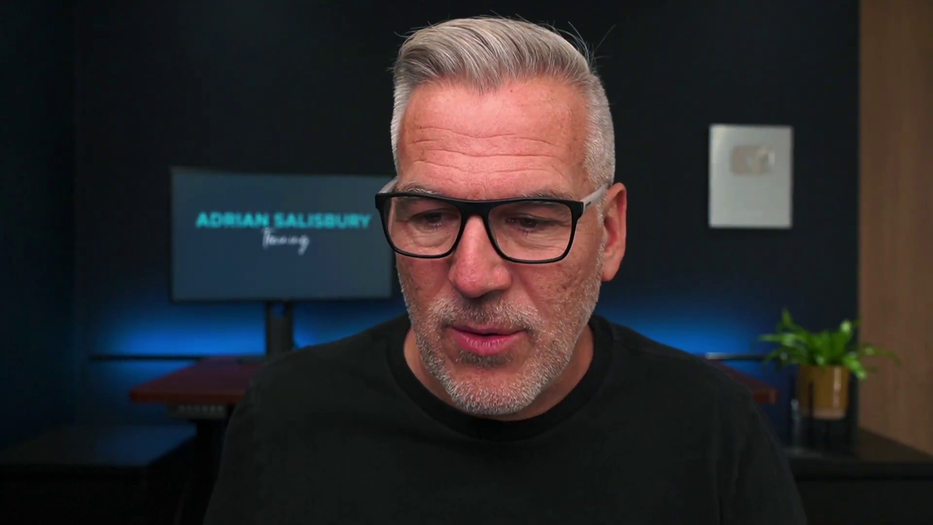
click(488, 340)
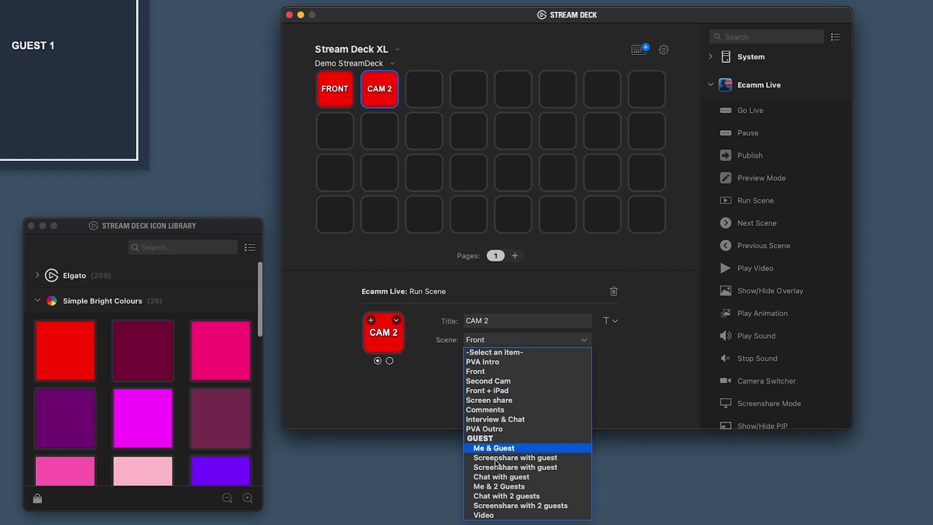
click(482, 382)
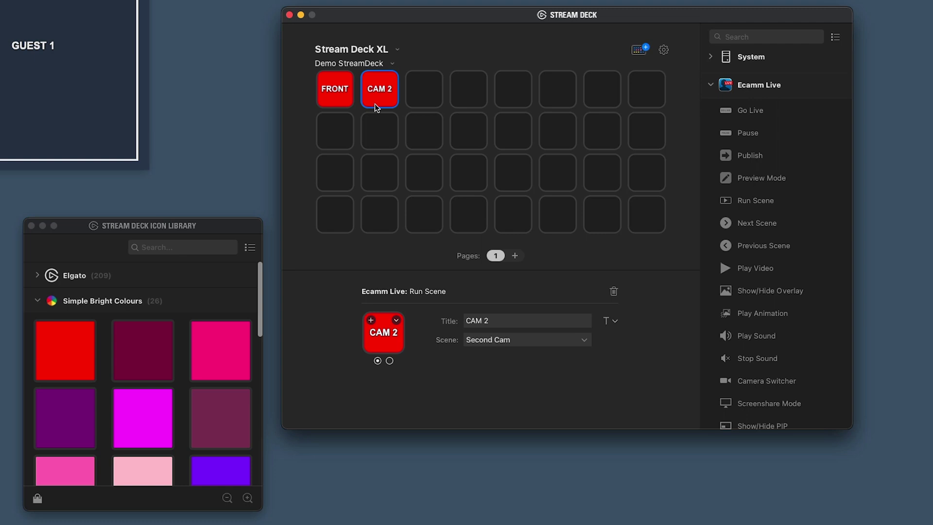
click(421, 103)
key(super+v)
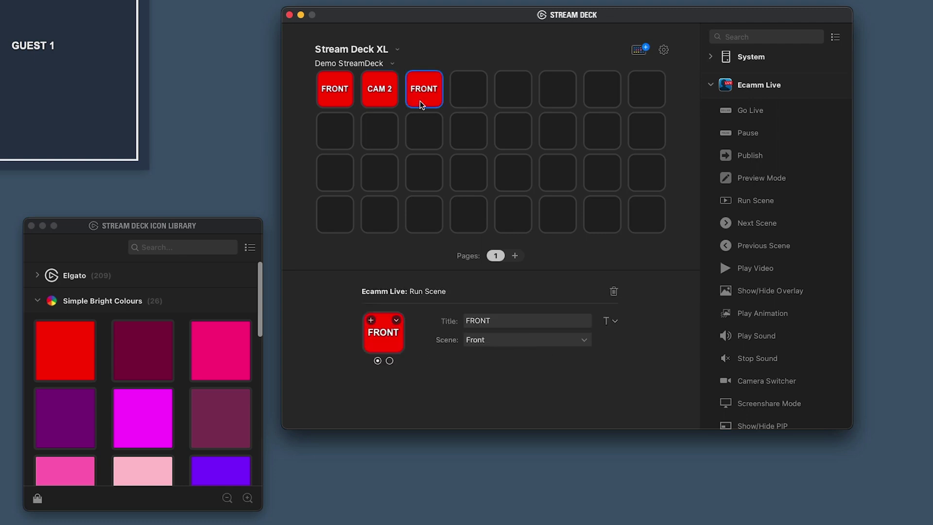
click(615, 292)
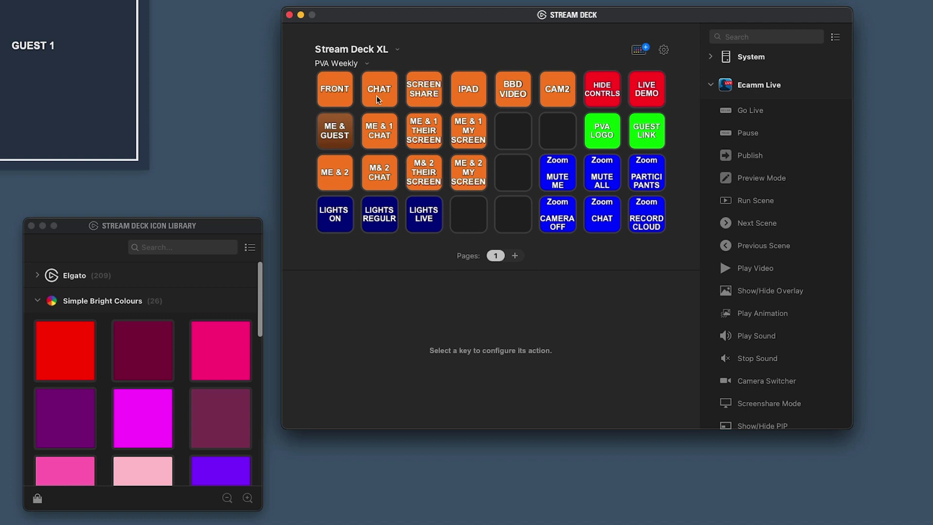
- Swap the CAM2 and BBD VIDEO keys in the top row of the PVA Weekly profile
click(324, 92)
click(381, 96)
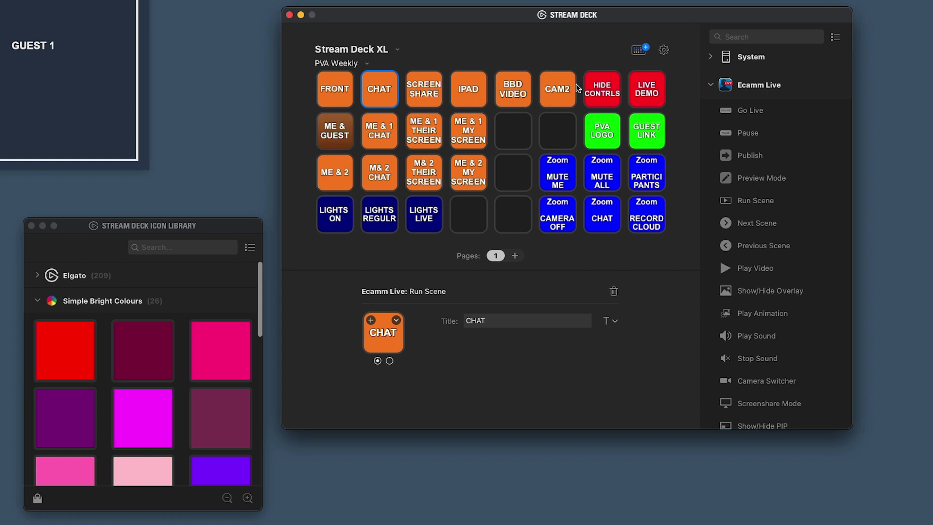
drag(557, 96, 516, 95)
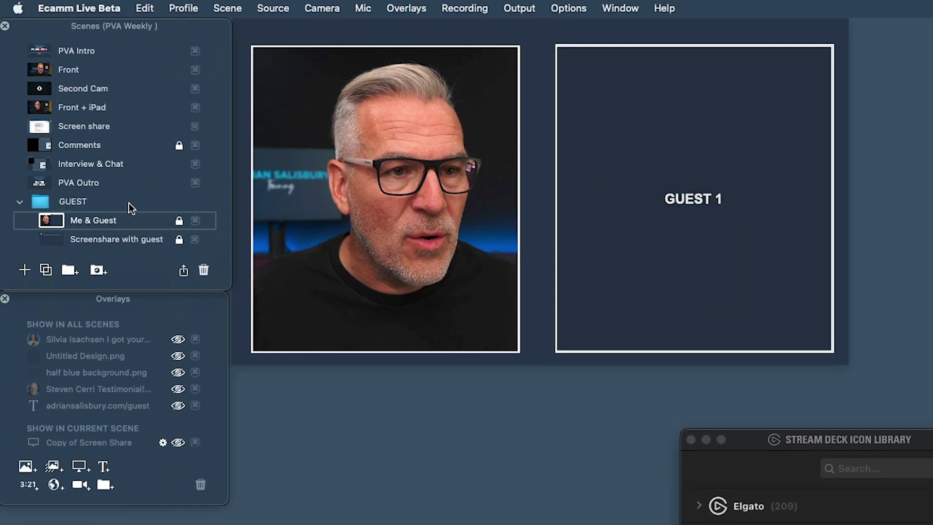
- Switch to Ecamm Live and preview the Me & Guest and Me & 2 Guests scenes in the GUEST folder
scroll(131, 206, down, 3)
scroll(130, 206, down, 1)
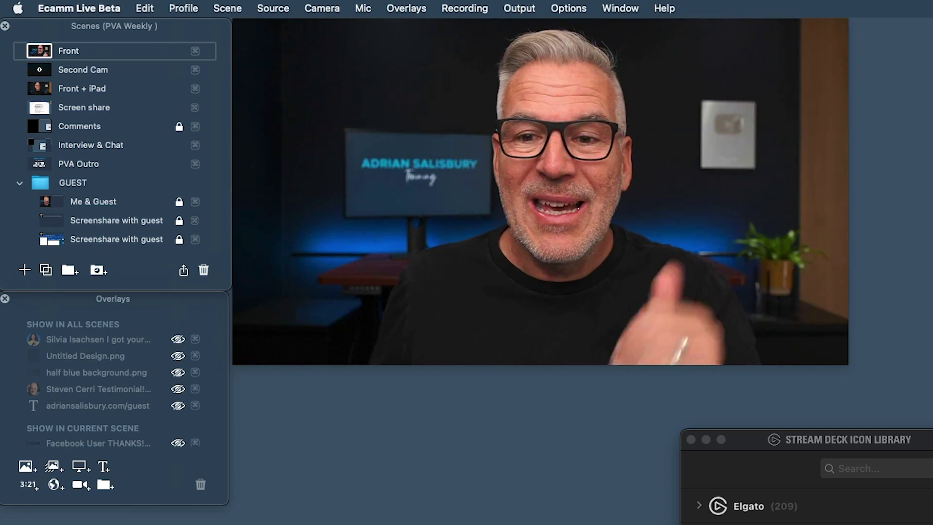
click(93, 201)
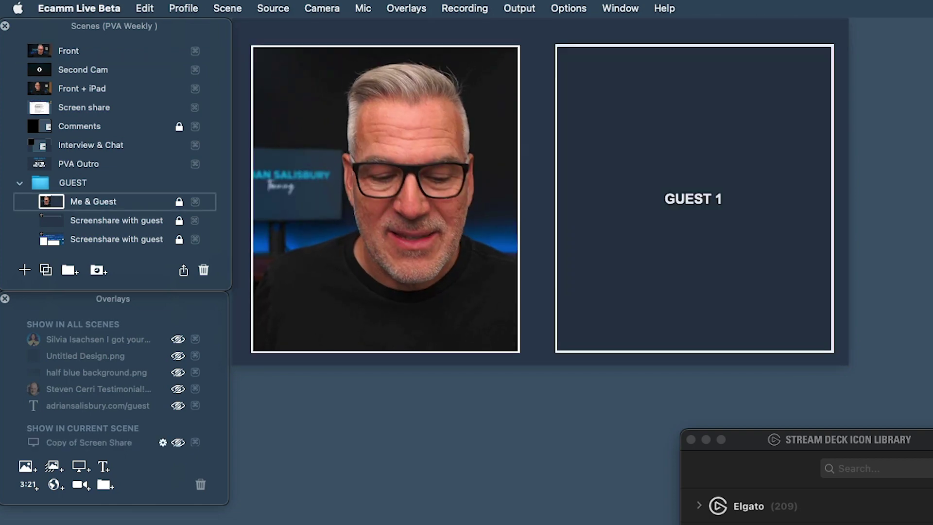
click(99, 238)
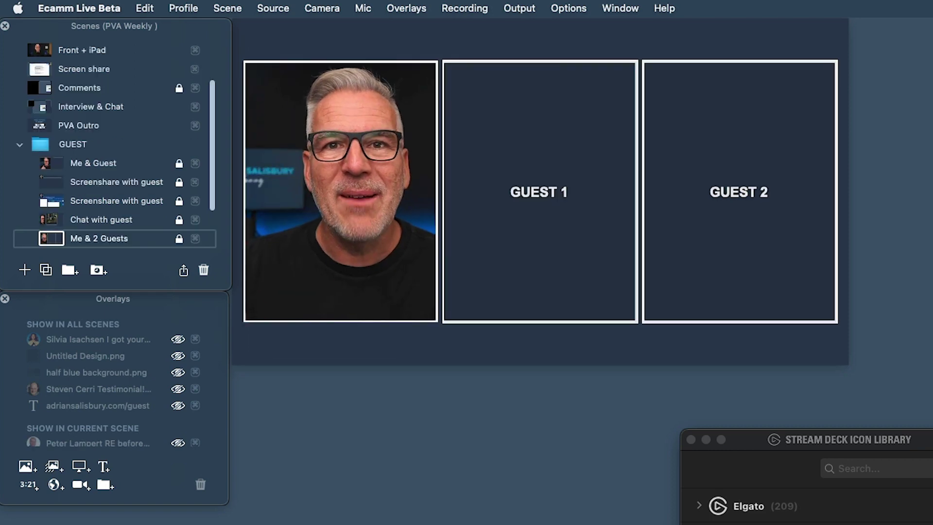
click(93, 163)
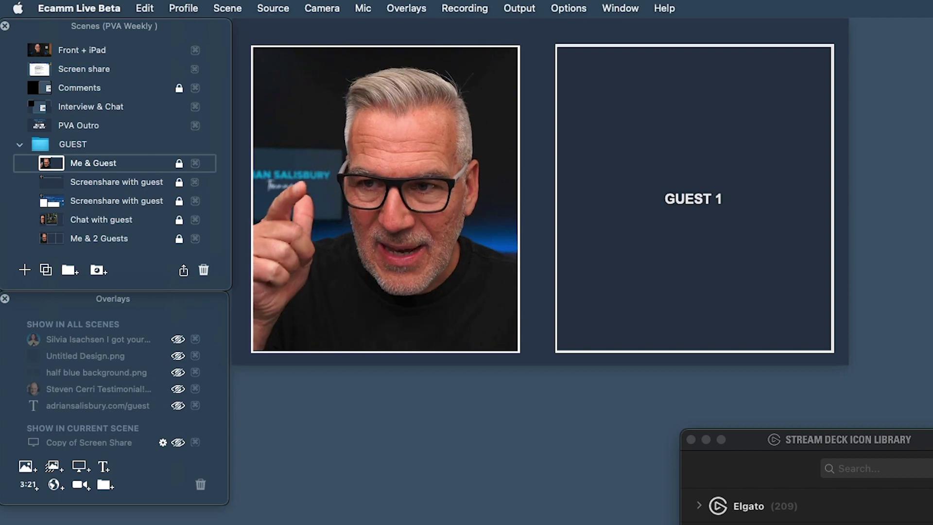
click(782, 256)
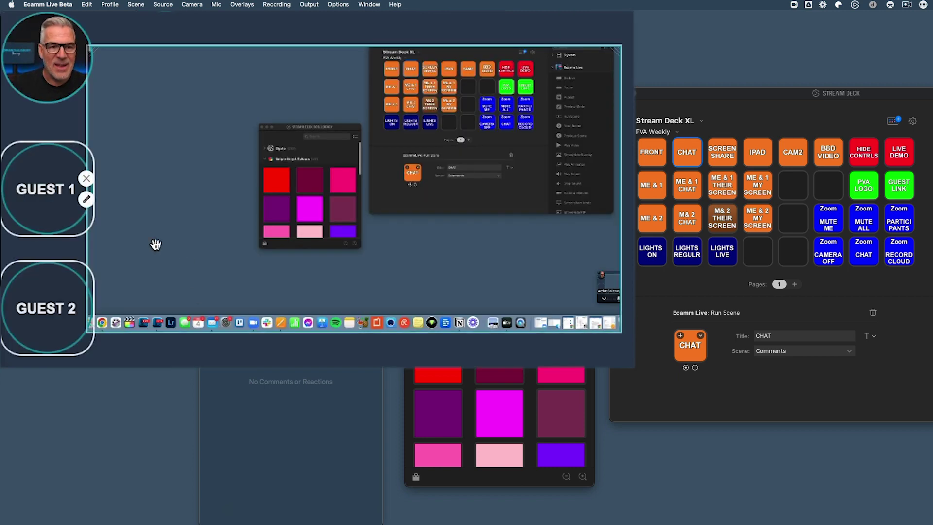
- Open the settings of the screen-share area in the two-guest scene and examine the source choices for what it shows
click(87, 200)
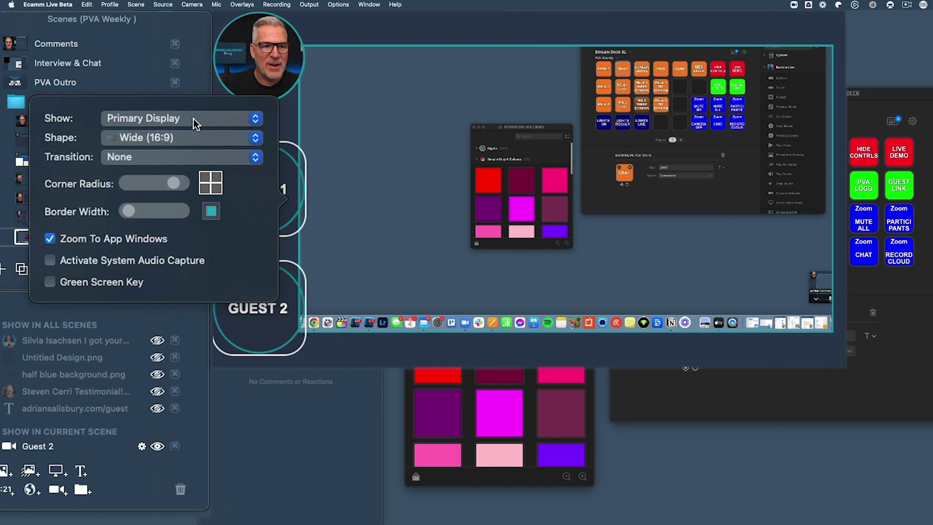
click(183, 118)
click(160, 131)
click(578, 359)
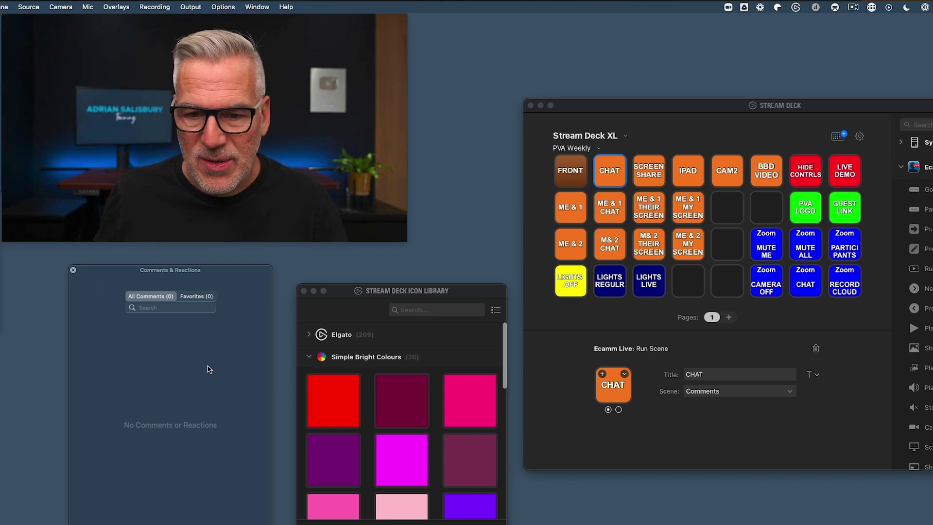
- Apply the dark navy icon from the icon library's Simple Bright Colours set to the LIGHTS OFF key
scroll(402, 364, down, 5)
click(571, 293)
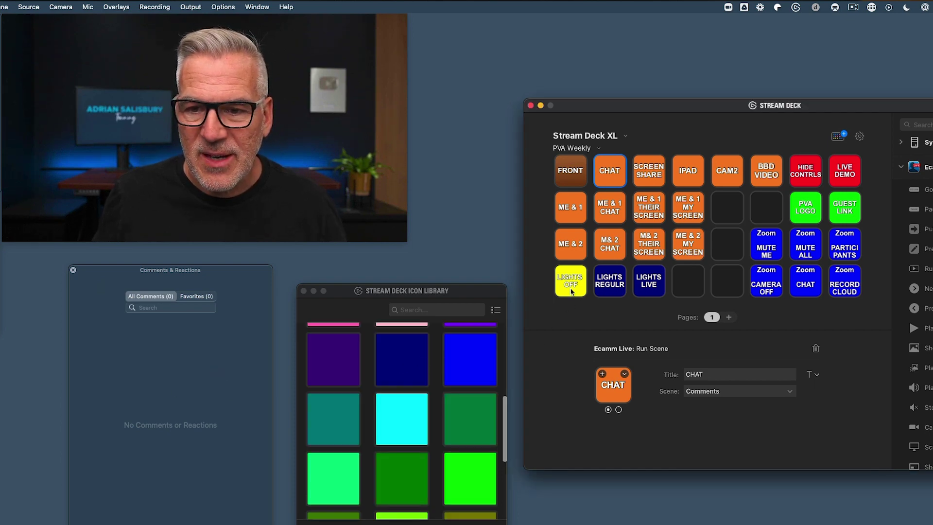
drag(421, 363, 610, 391)
click(629, 442)
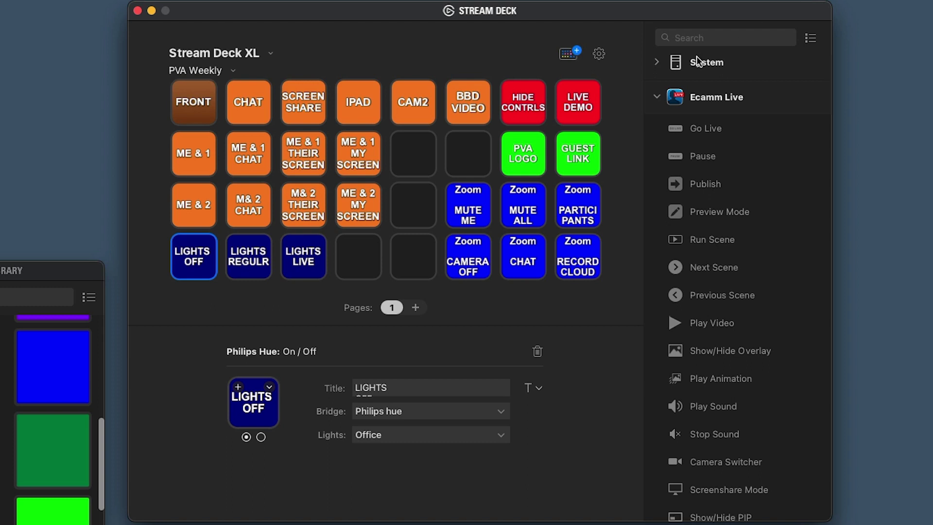
- Collapse the Ecamm Live actions and expand the Zoom category to examine the actions it offers for keys
click(658, 97)
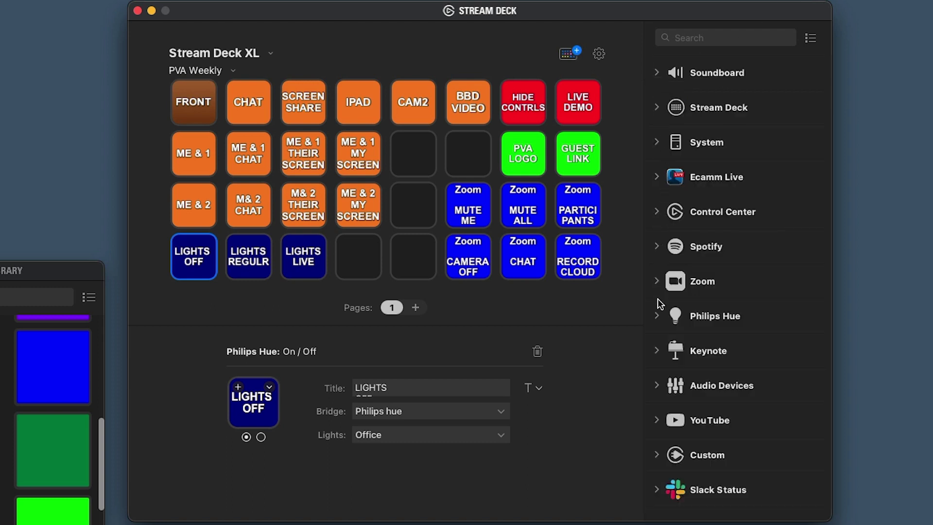
click(658, 281)
scroll(710, 314, down, 10)
scroll(749, 194, up, 3)
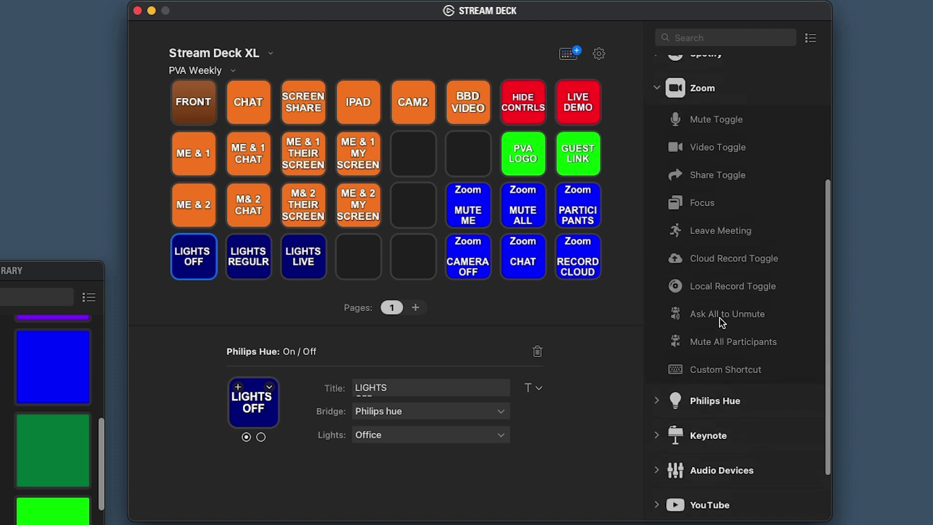